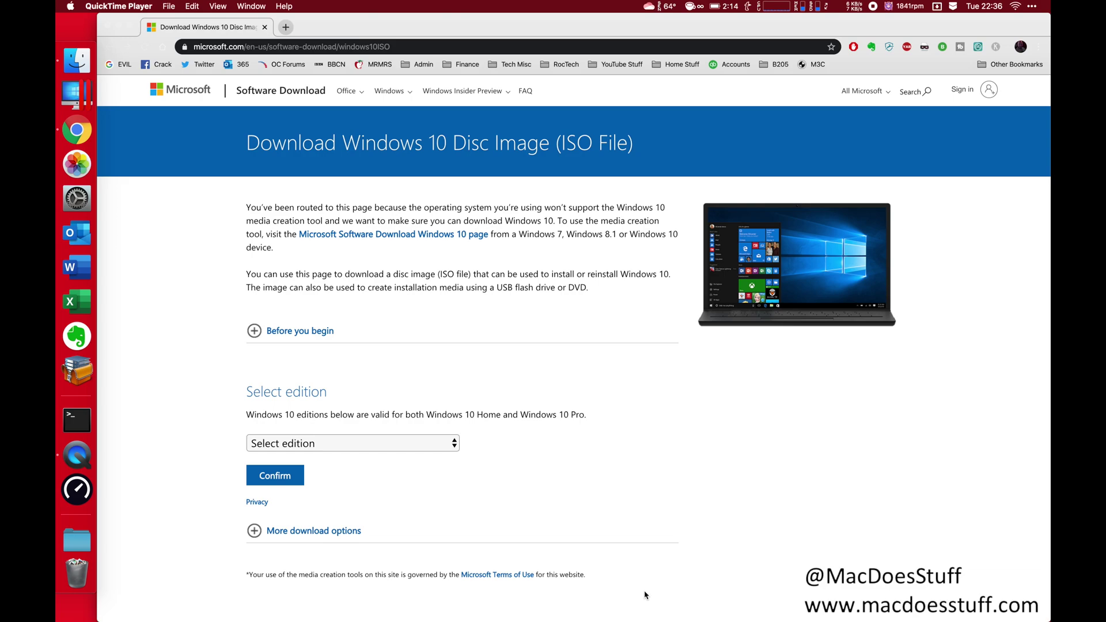
Step: Select Windows 10 as the edition for the disc image download and confirm the choice
left_click(392, 453)
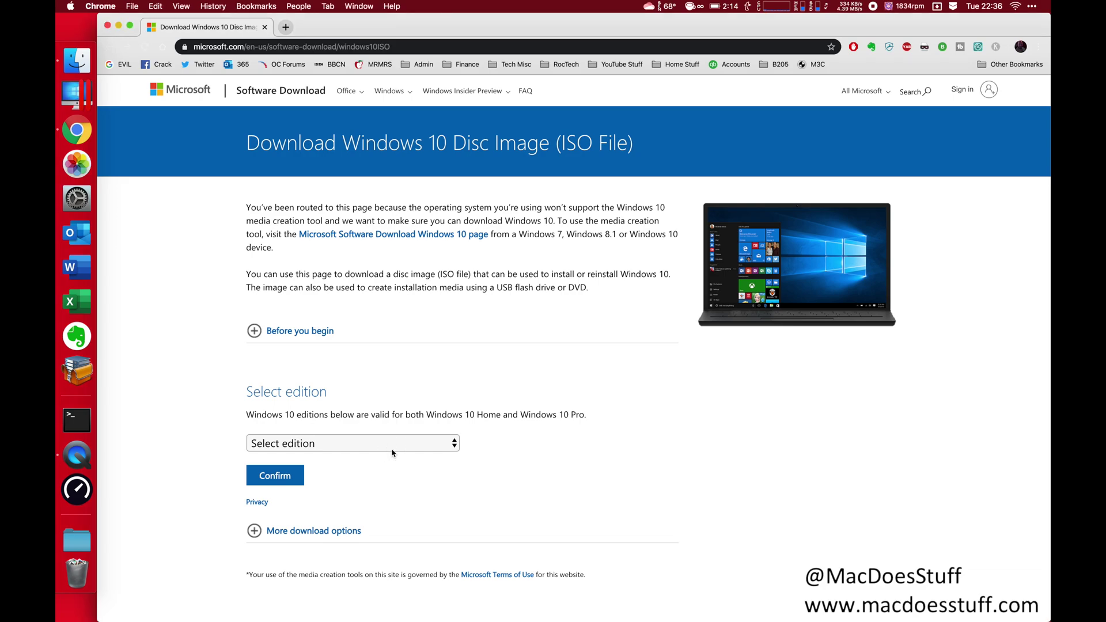
left_click(392, 453)
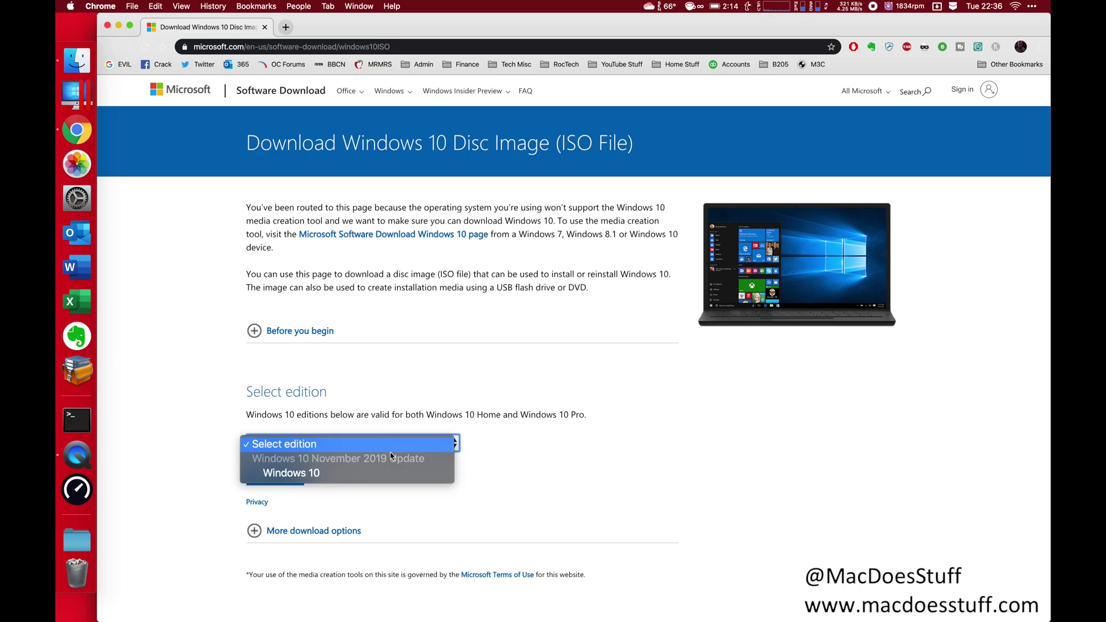
left_click(390, 474)
left_click(292, 478)
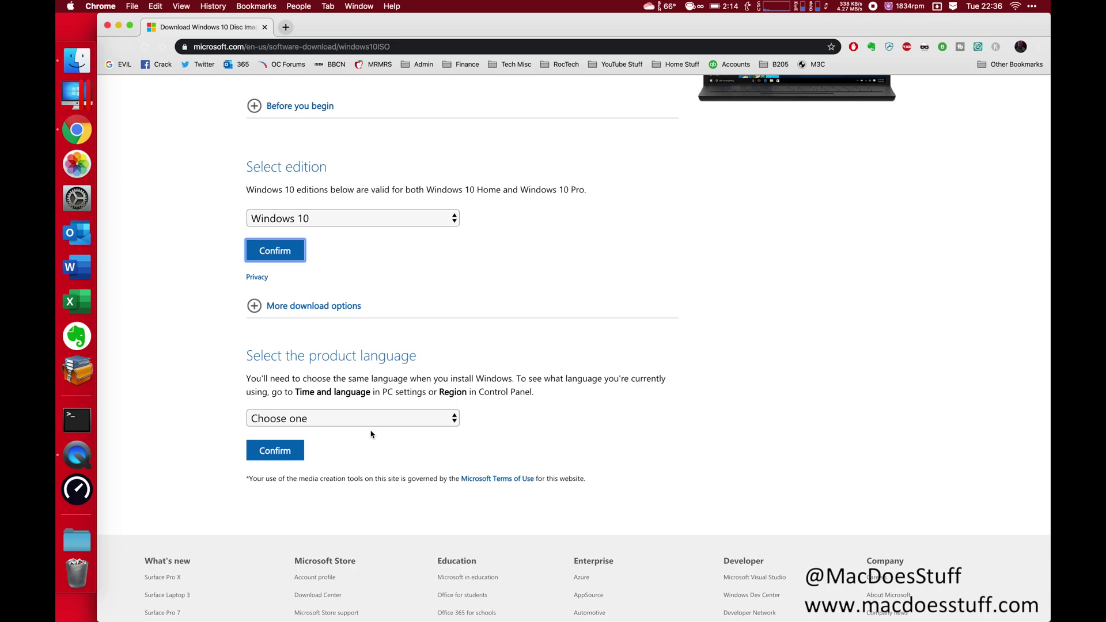
Step: Set the product language to English and start the 64-bit ISO download
left_click(370, 417)
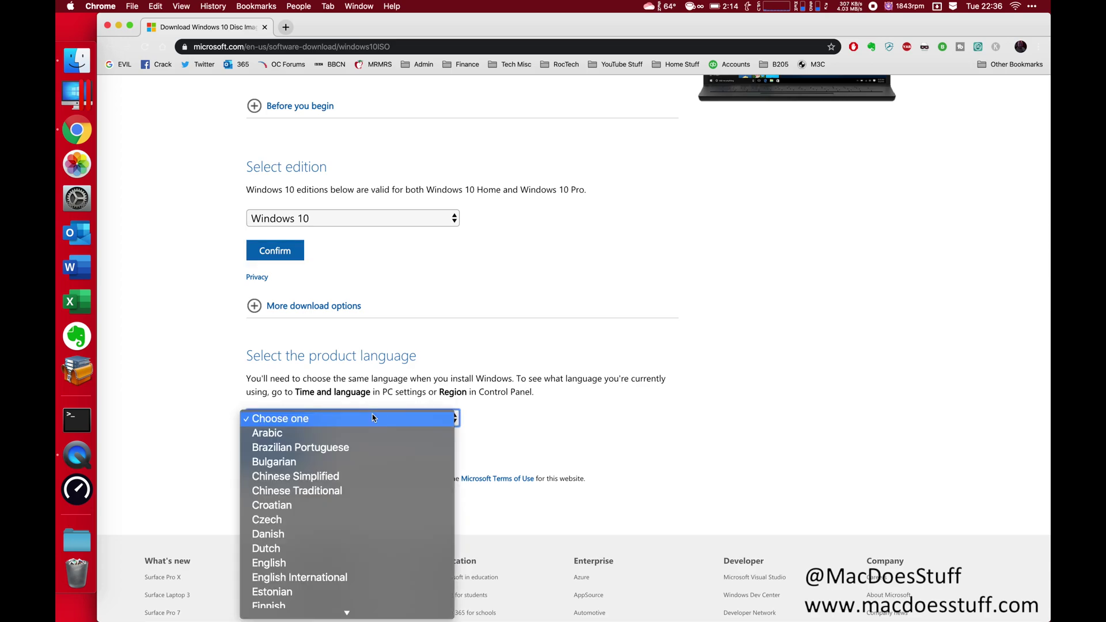
left_click(345, 569)
left_click(287, 451)
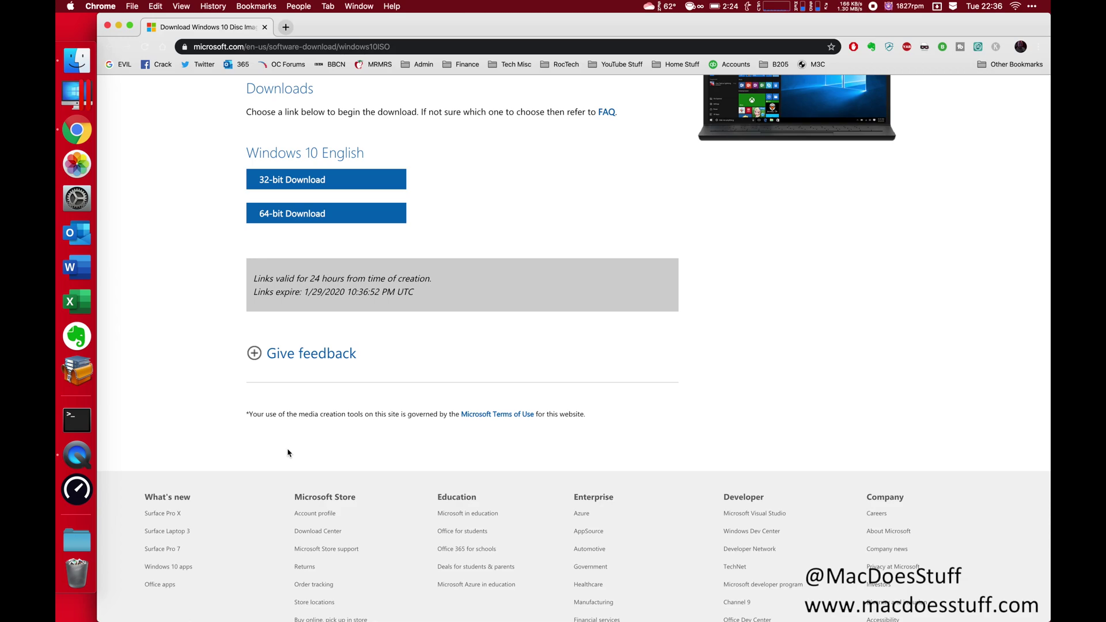
left_click(270, 222)
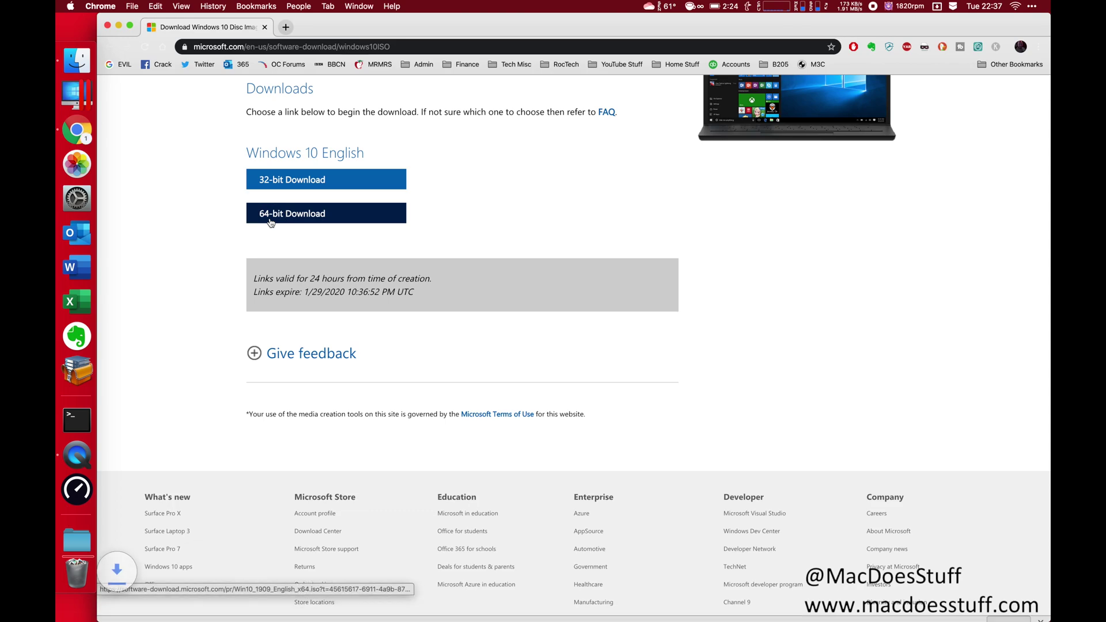
Step: Open the browser's download list and reveal Win10_1909_English_x64.iso in Finder
left_click(358, 6)
left_click(362, 103)
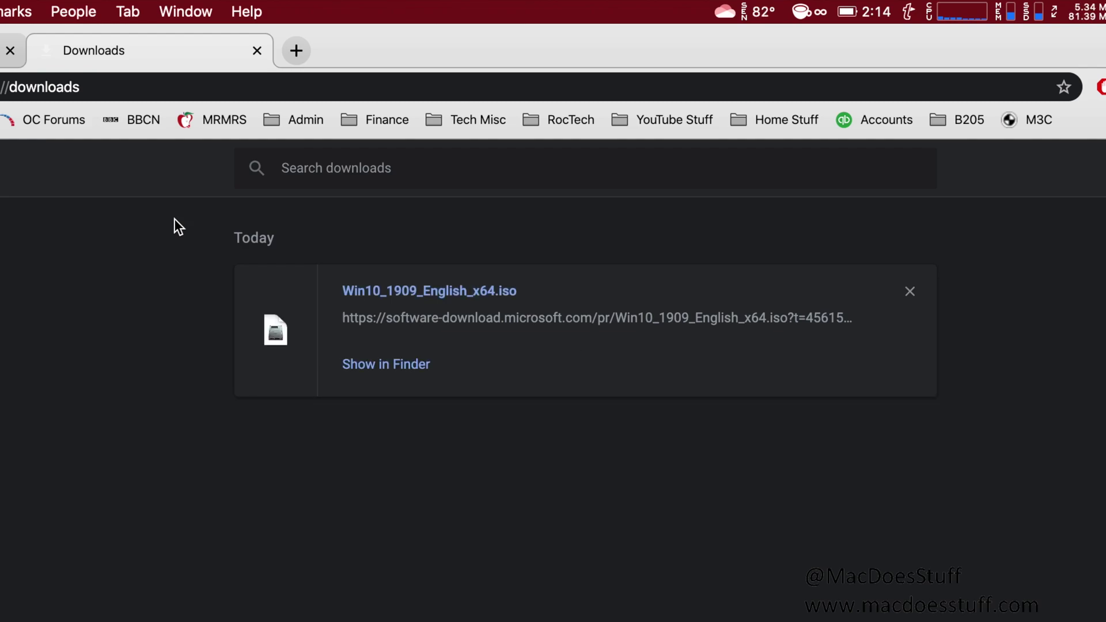
left_click(369, 367)
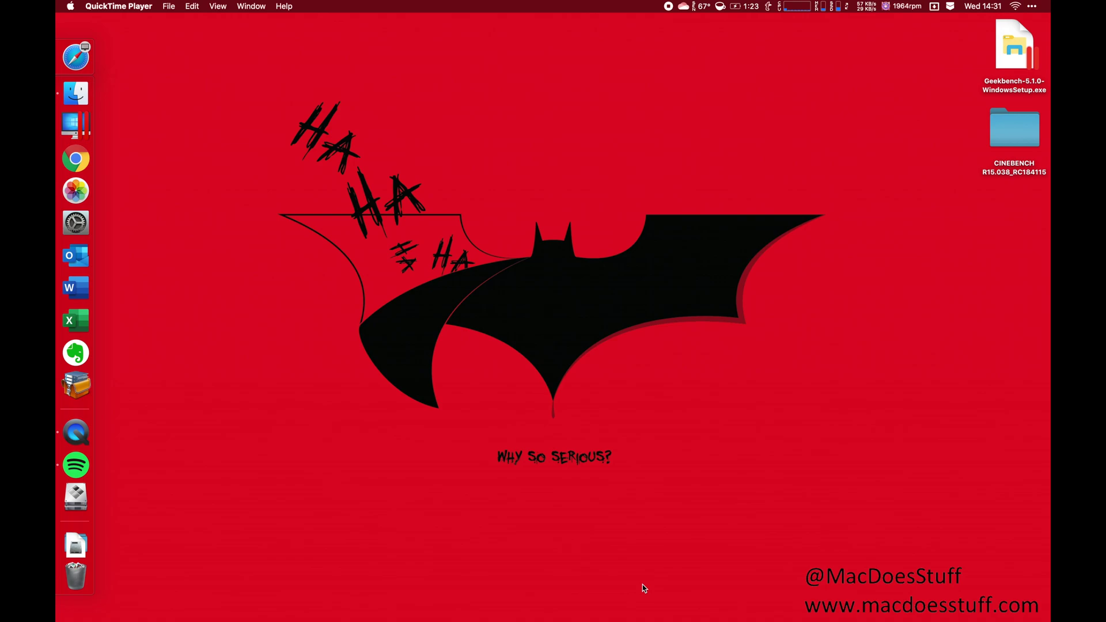
Step: Search the Mac for bootcamp and launch Boot Camp Assistant
left_click(608, 416)
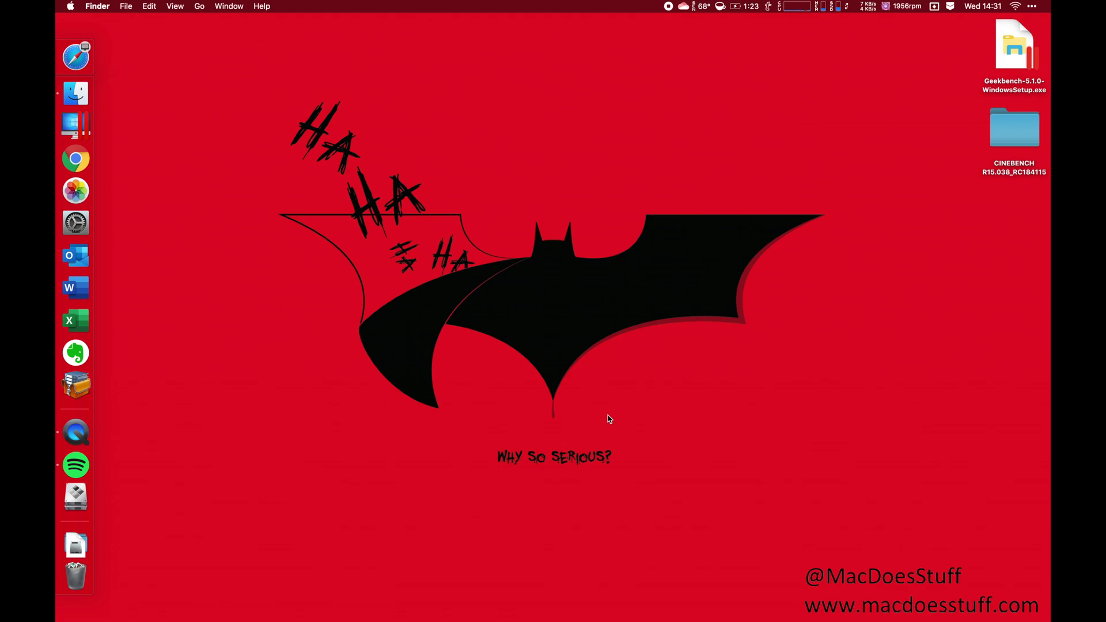
key("super+space")
type("bootcamp")
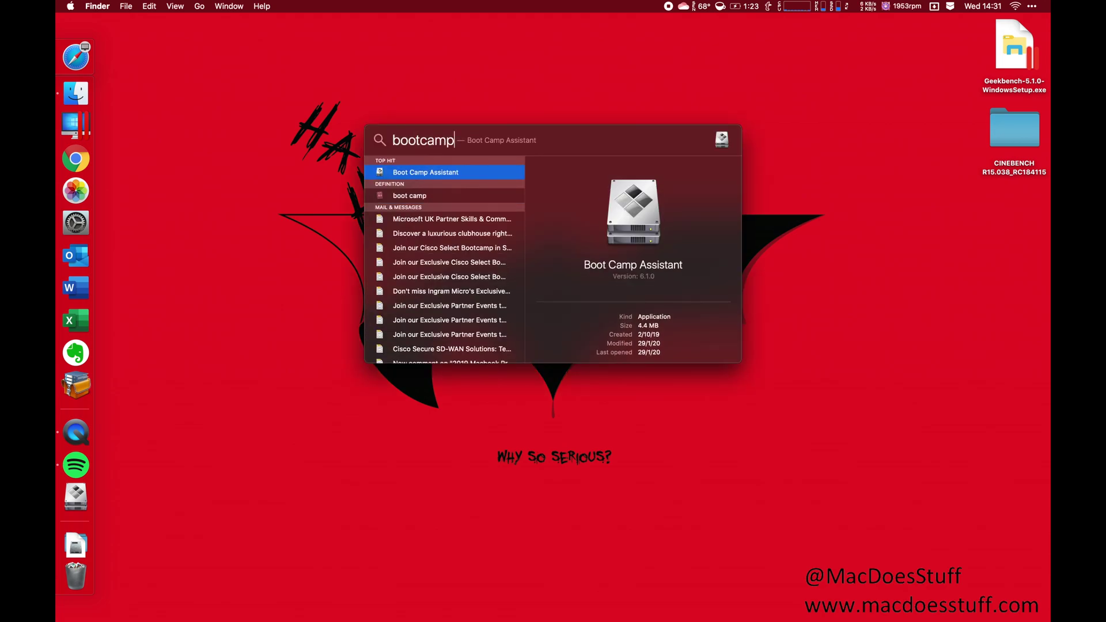
key("Return")
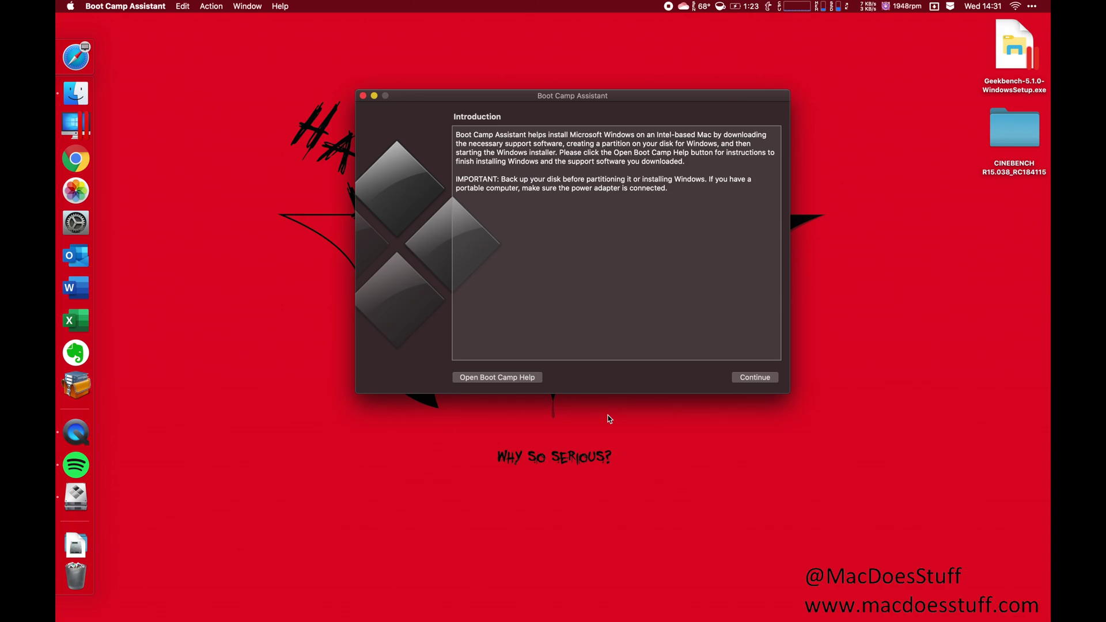
Step: Continue past the introduction, allocate about 202 GB to the Windows partition, and start the install
left_click(743, 377)
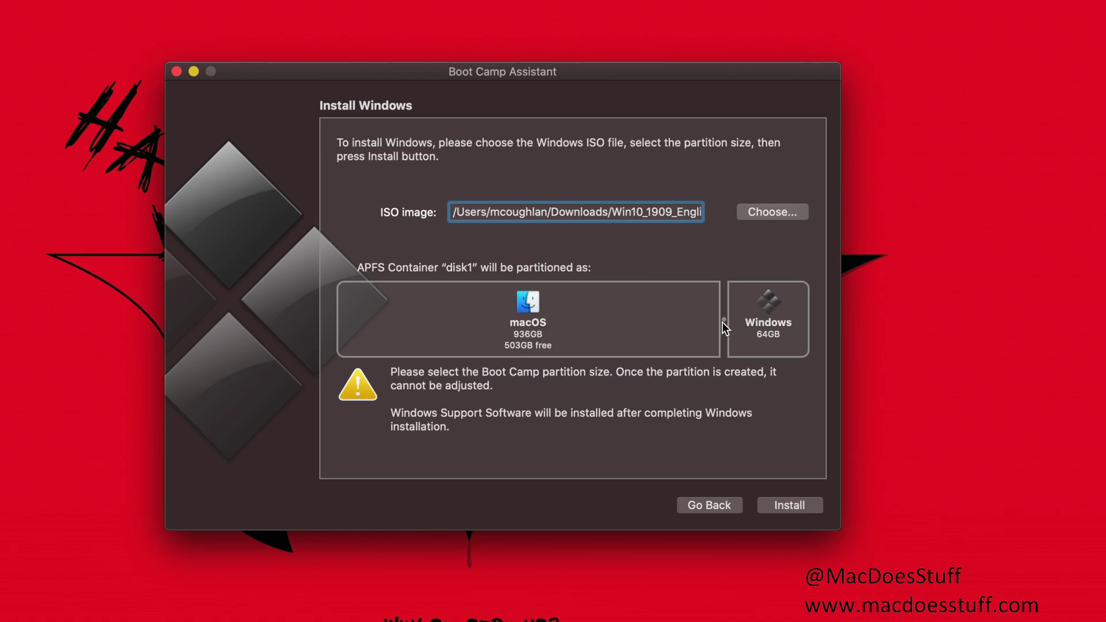
left_click_drag(723, 323, 676, 311)
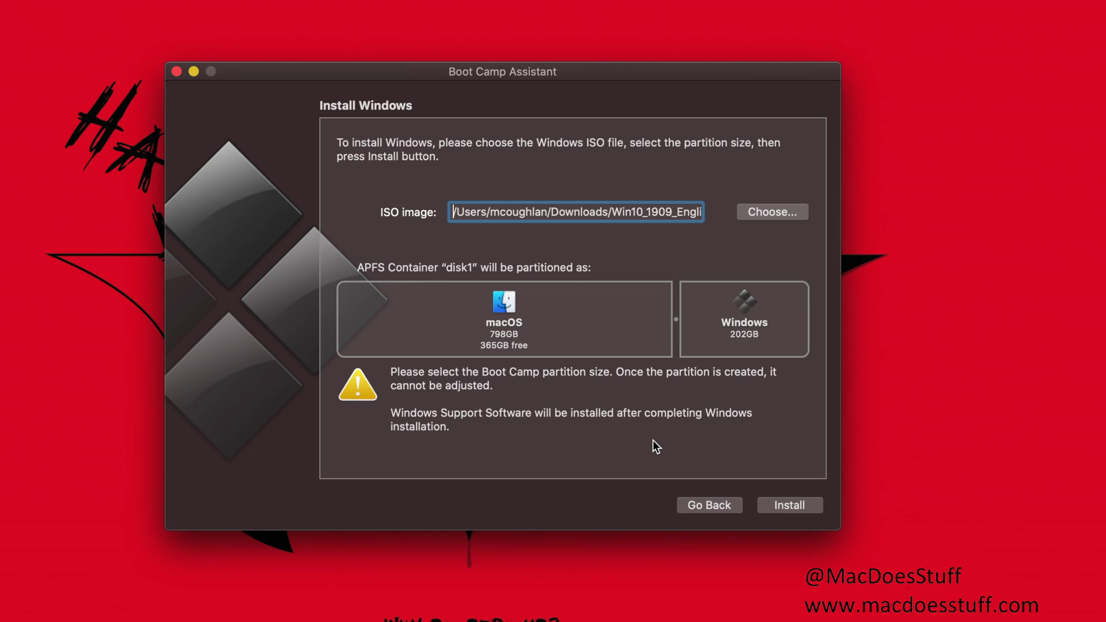
left_click(784, 507)
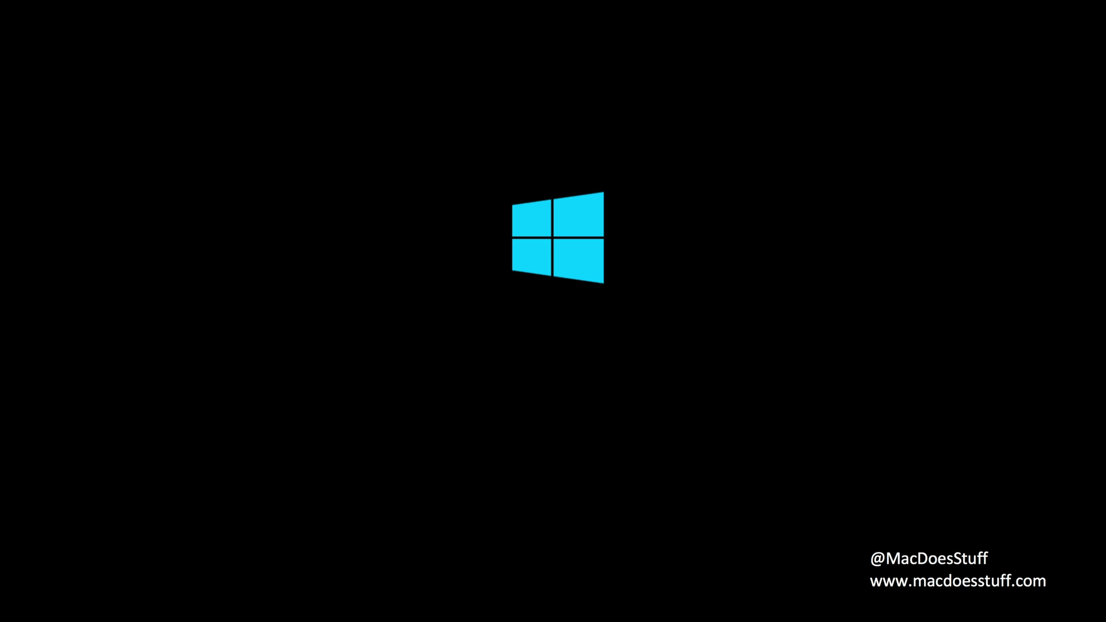
Step: Set the time and currency format to English (United Kingdom) with the United Kingdom keyboard and start the Windows installation
key("Up")
key("Tab")
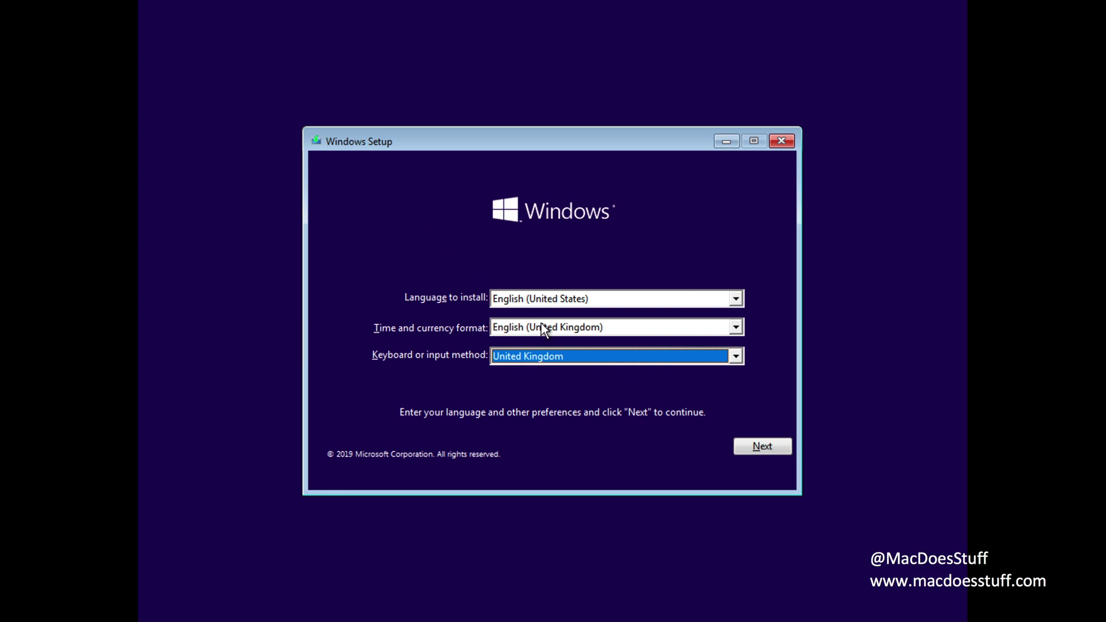
left_click(744, 446)
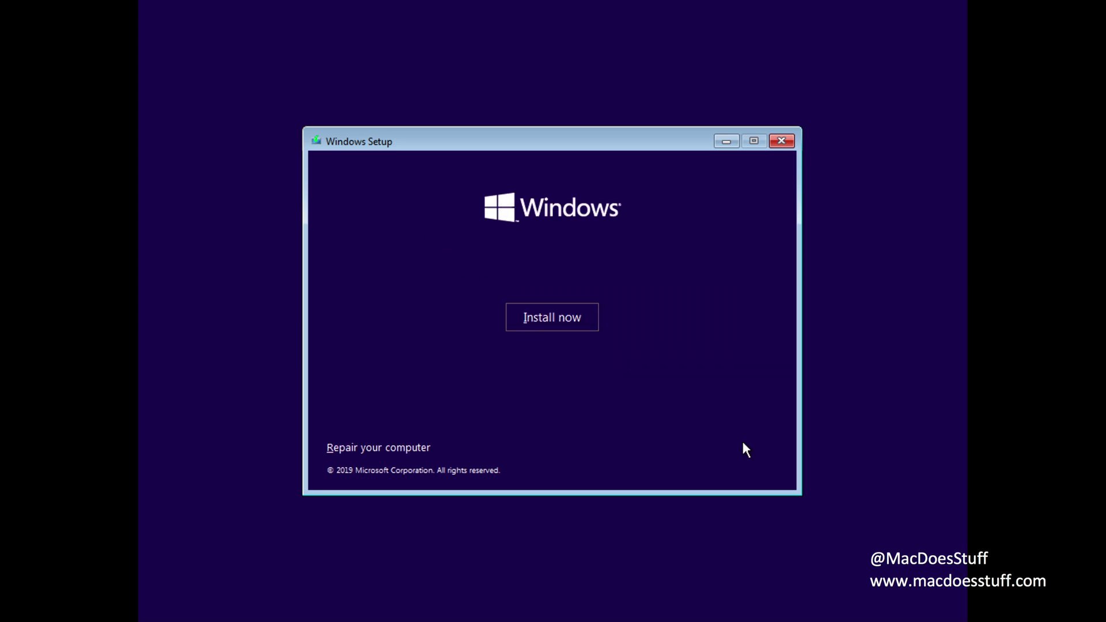
left_click(575, 317)
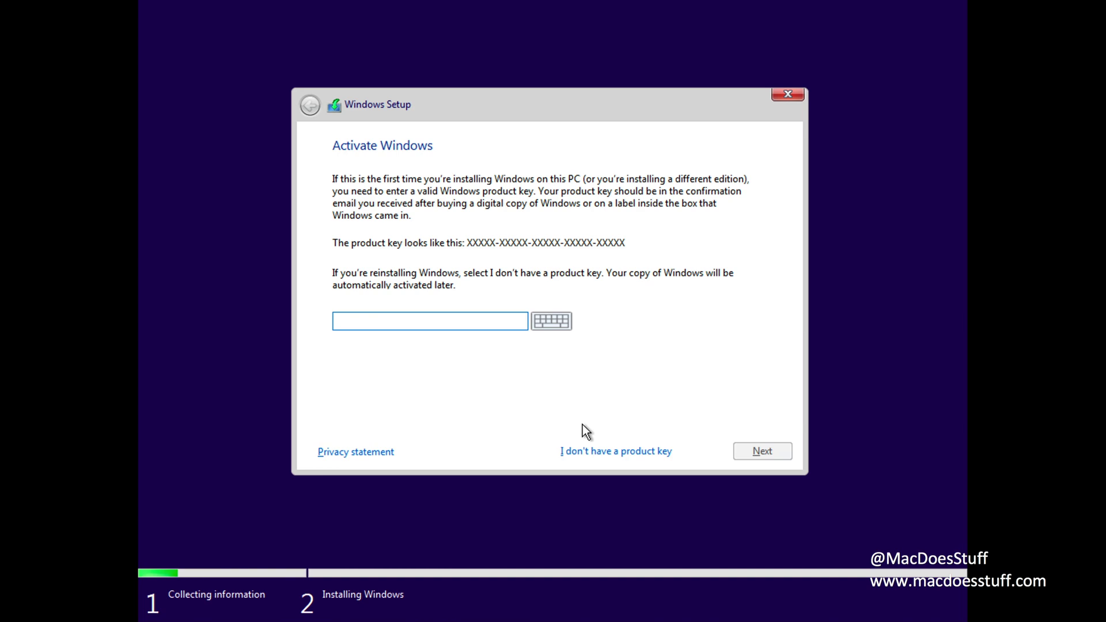
Step: Skip the product key and choose Windows 10 Pro x64 as the operating system to install
left_click(601, 447)
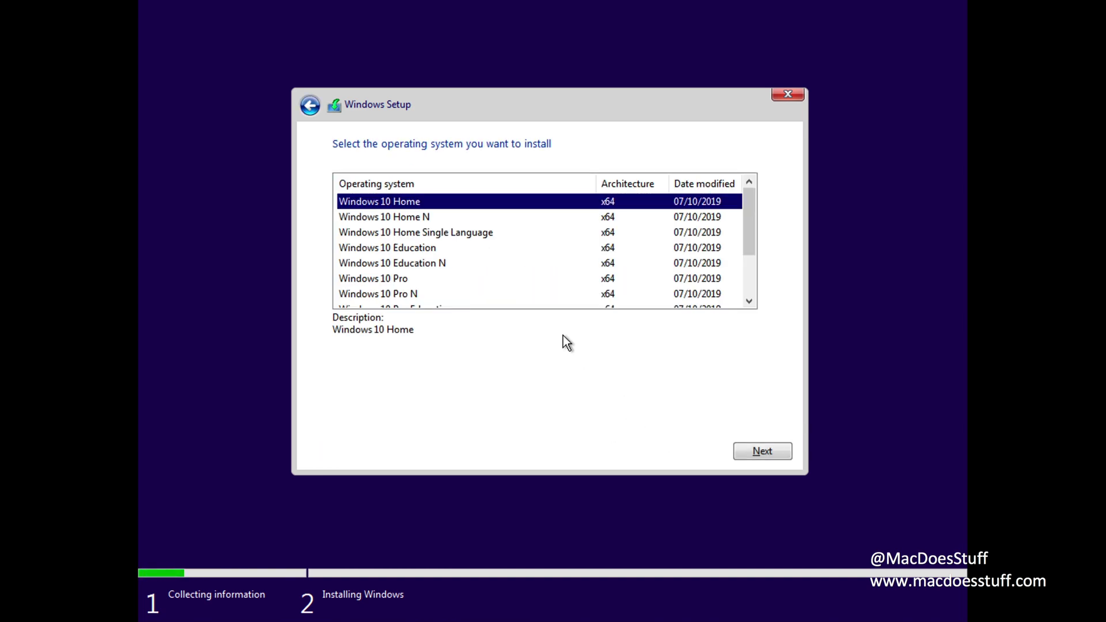
left_click(528, 280)
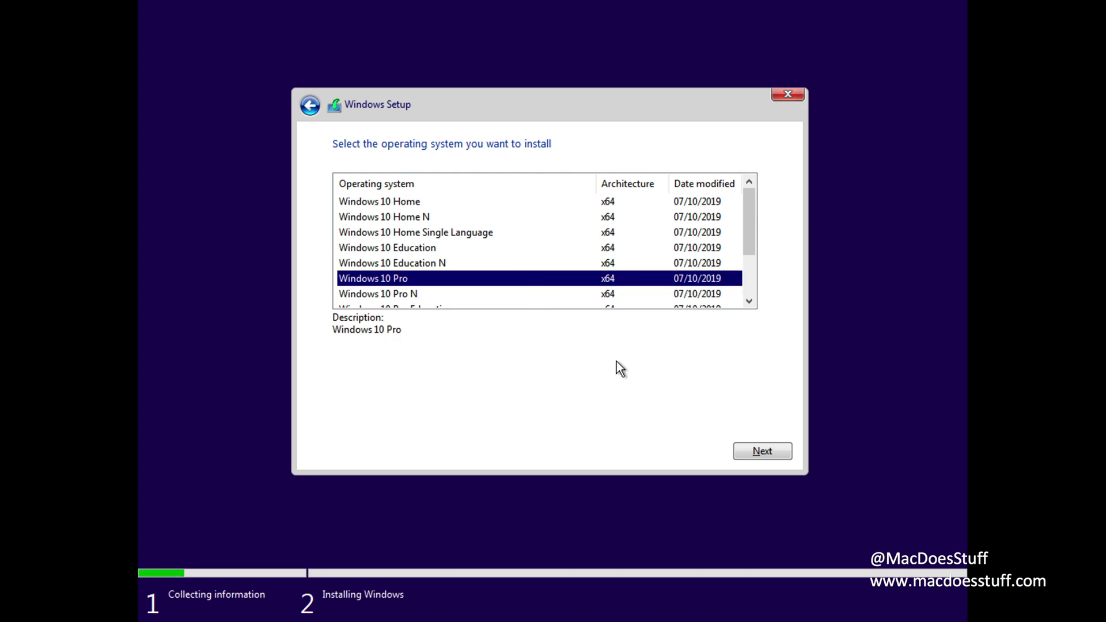
left_click(756, 448)
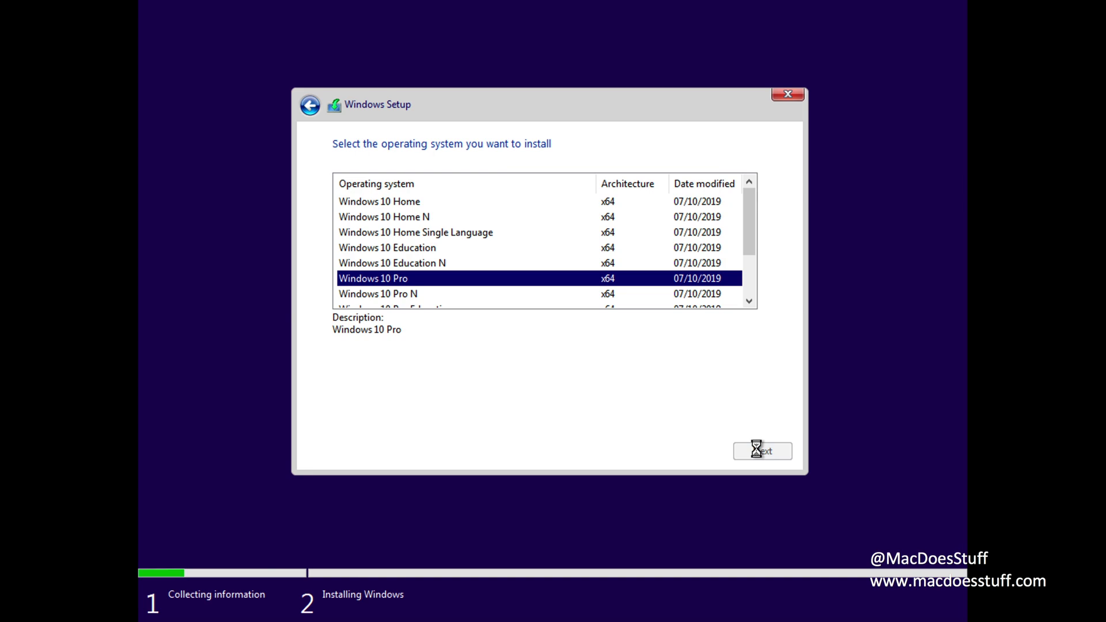
Step: Accept the Windows licence terms and restart the computer once Setup has copied its files
left_click(450, 416)
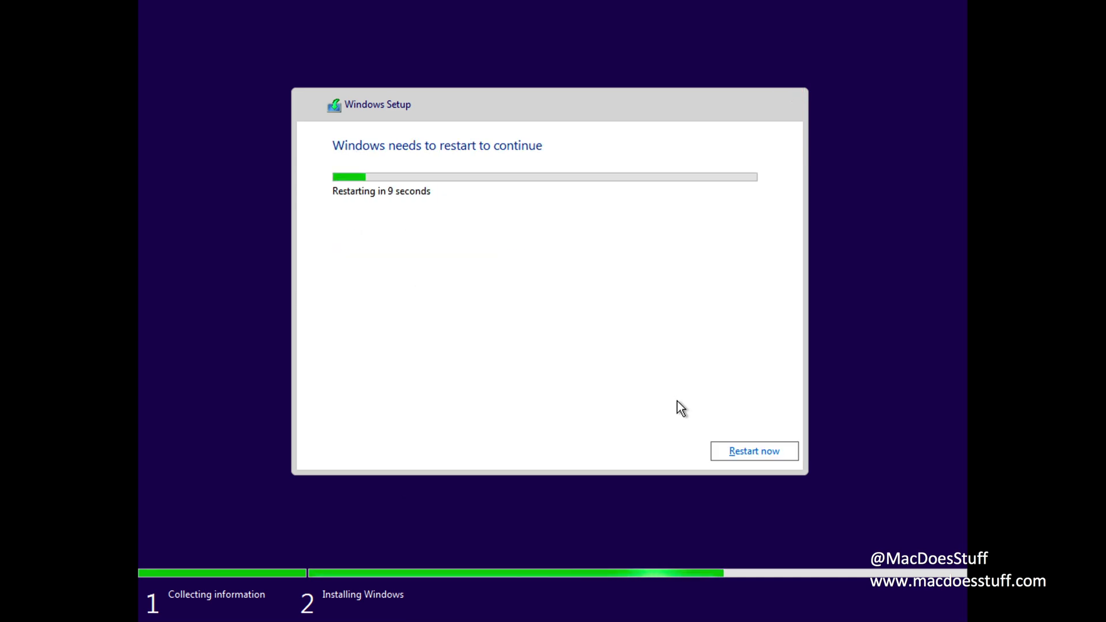
left_click(736, 445)
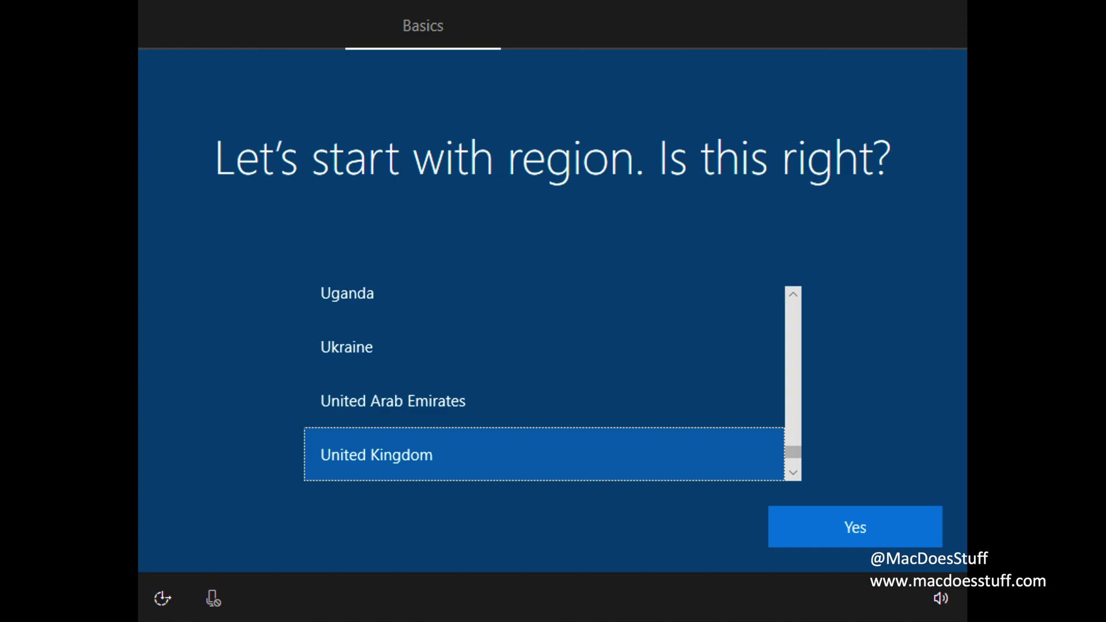
Step: Confirm United Kingdom as the region and US as the keyboard layout, without adding a second layout
key("Return")
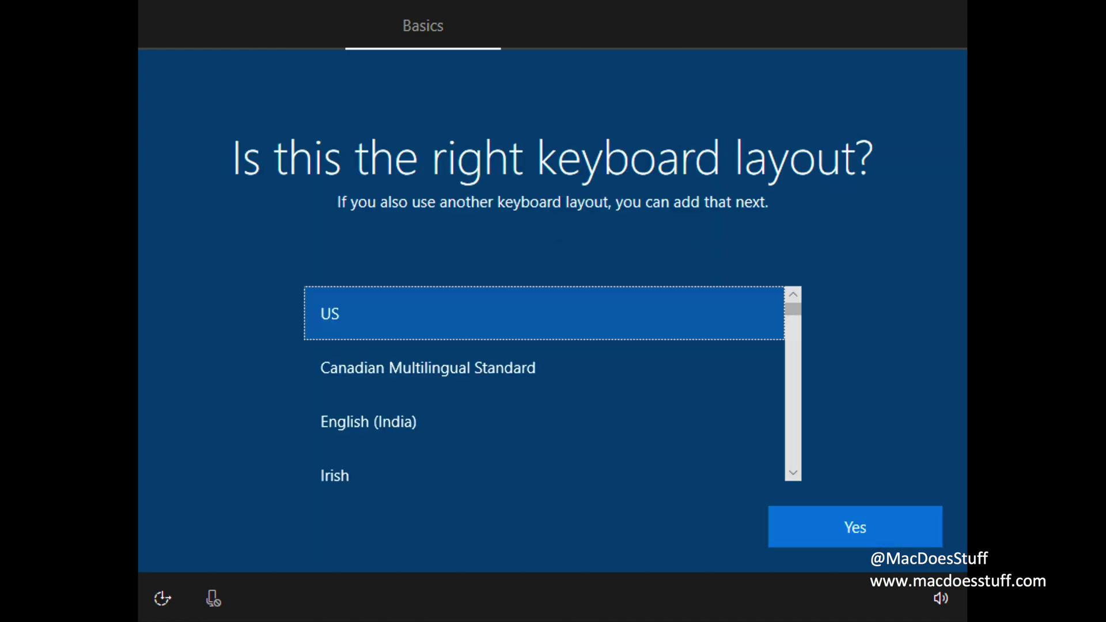
key("Return")
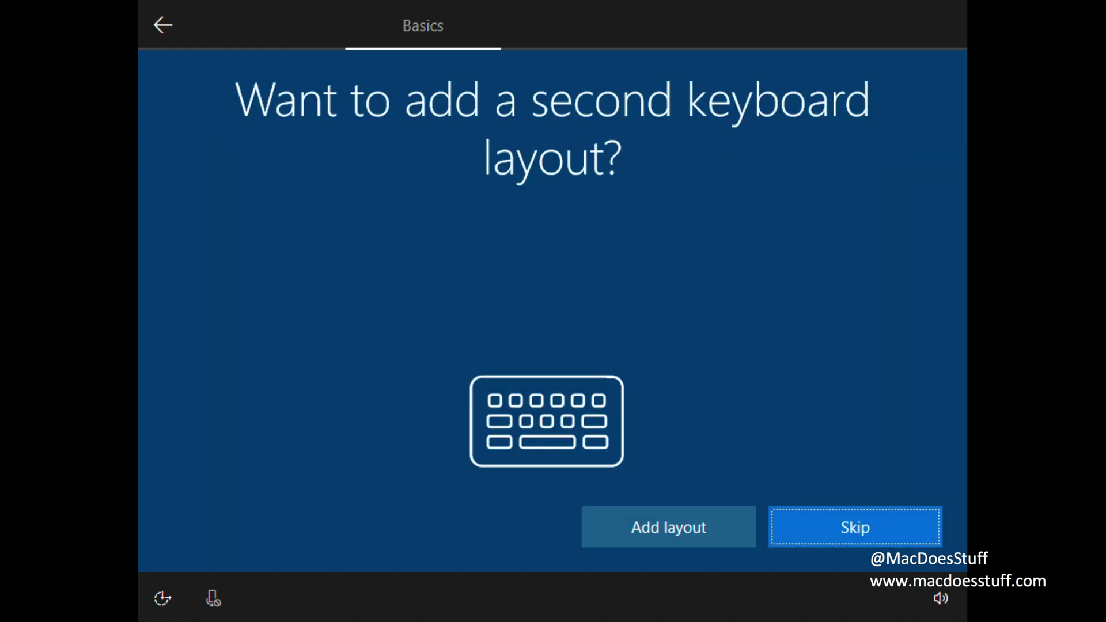
key("Return")
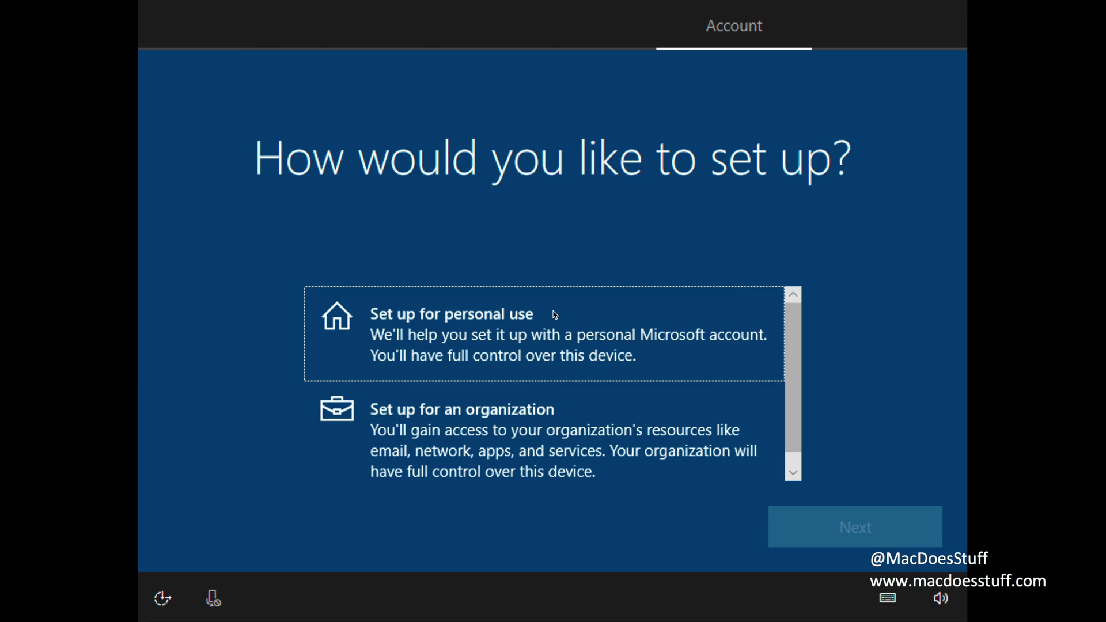
Step: Set the computer up for personal use with an offline account instead of a Microsoft sign-in
left_click(553, 315)
left_click(824, 510)
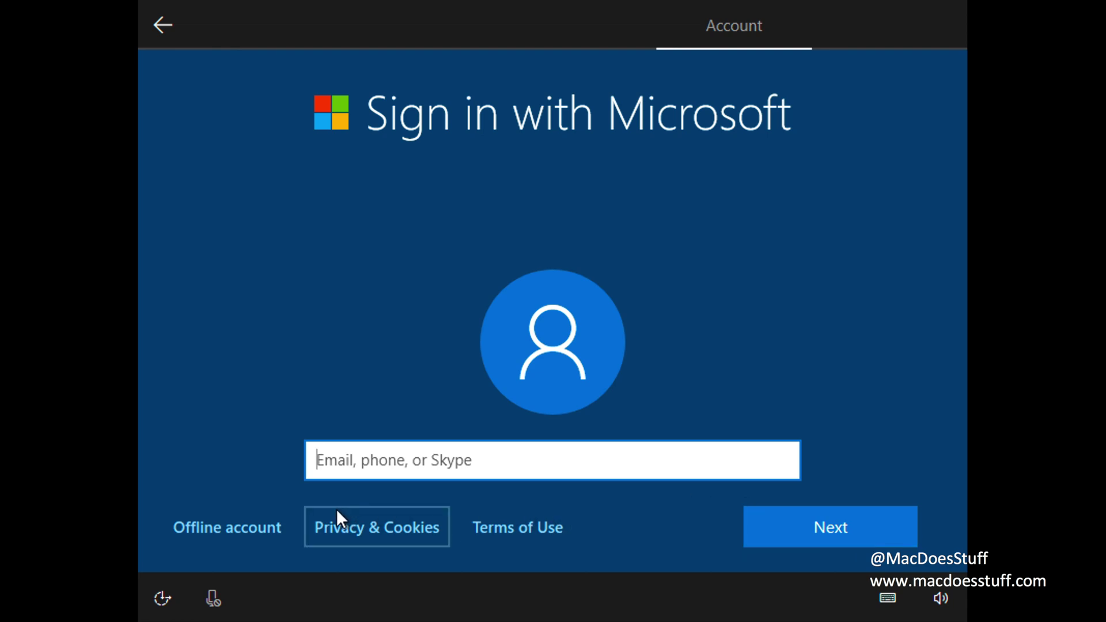
left_click(257, 537)
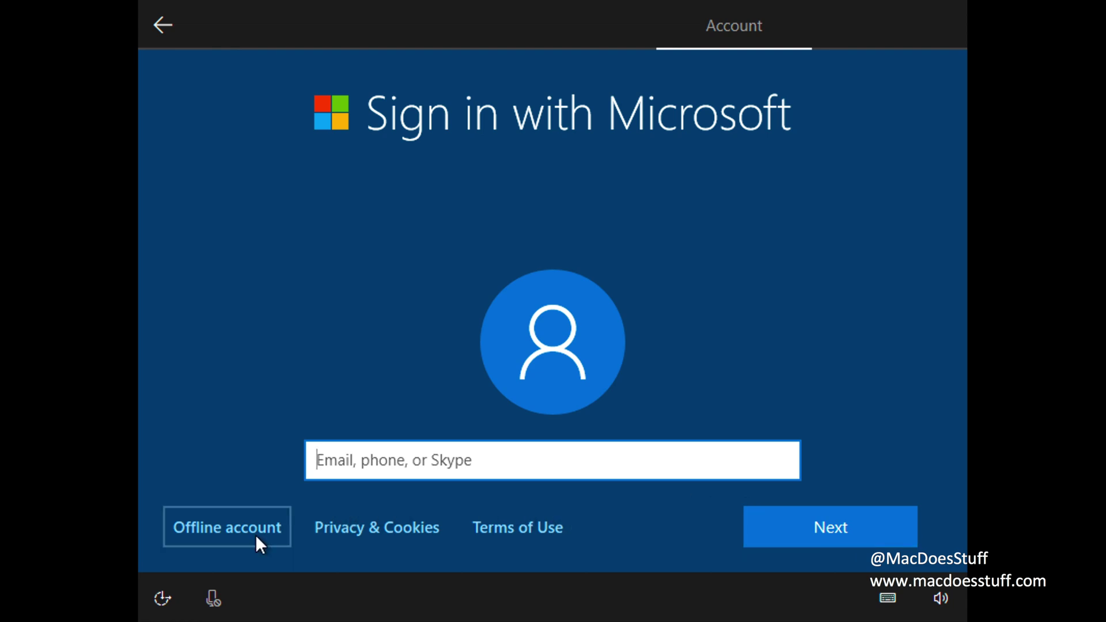
key("Return")
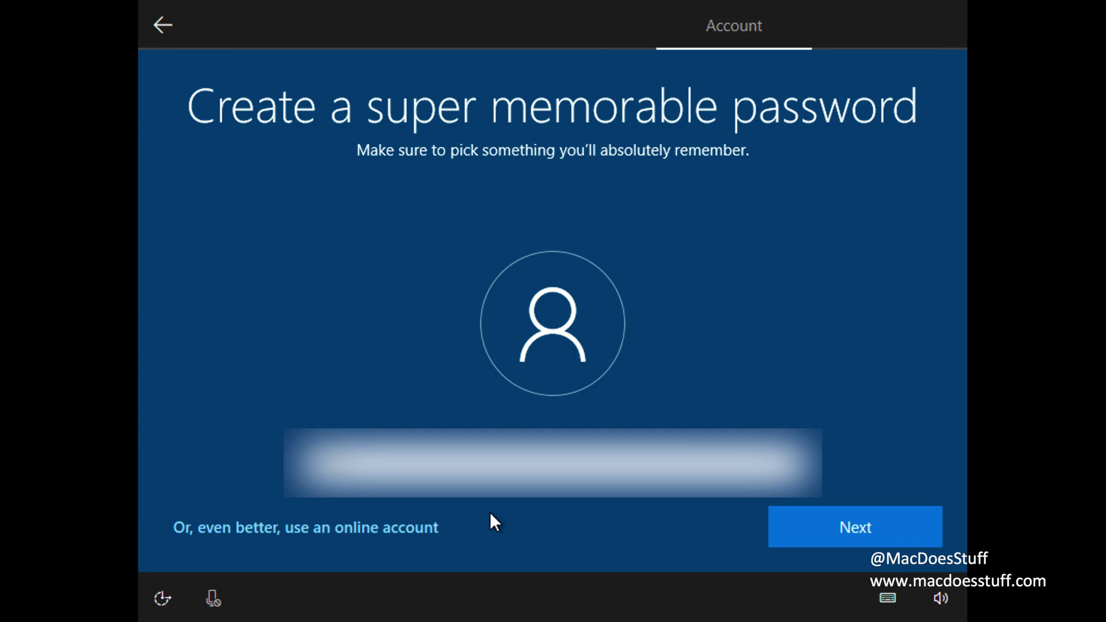
Step: Enter and confirm the account password and complete the security questions for the local account
key("Return")
key("Return")
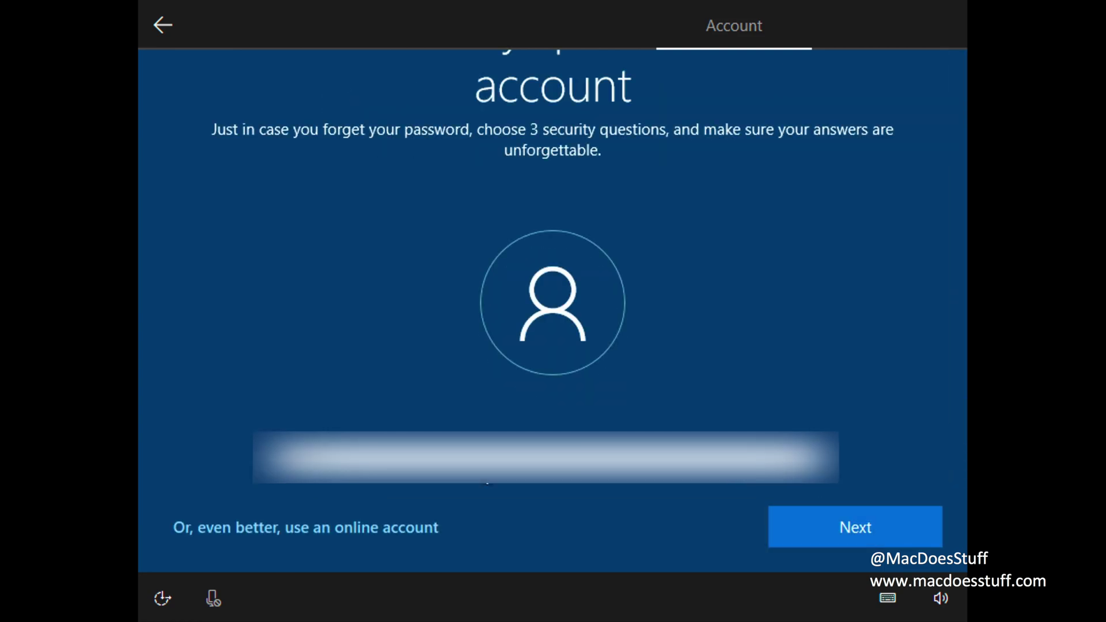
scroll(485, 475, "down", 2)
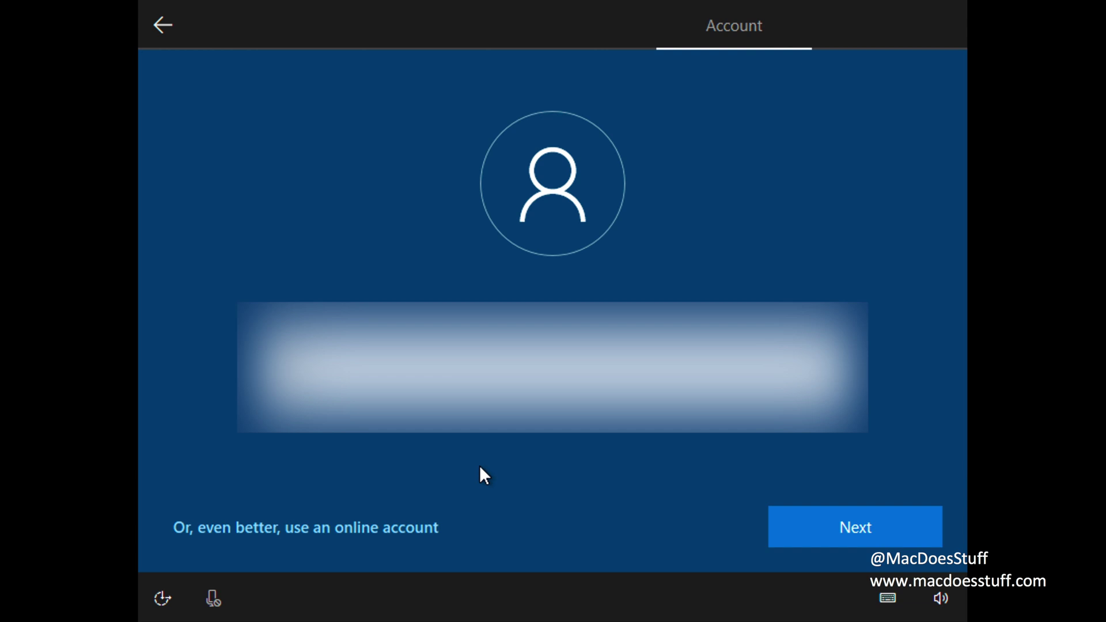
key("Return")
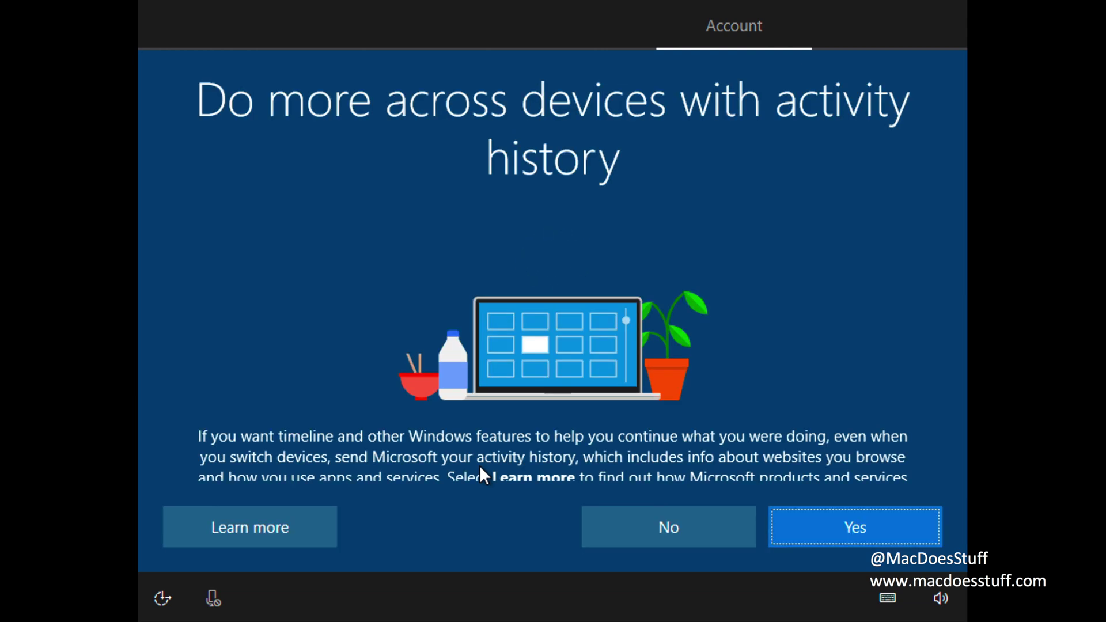
Step: Decline sending activity history to Microsoft and accept the Cortana digital assistant
left_click(589, 516)
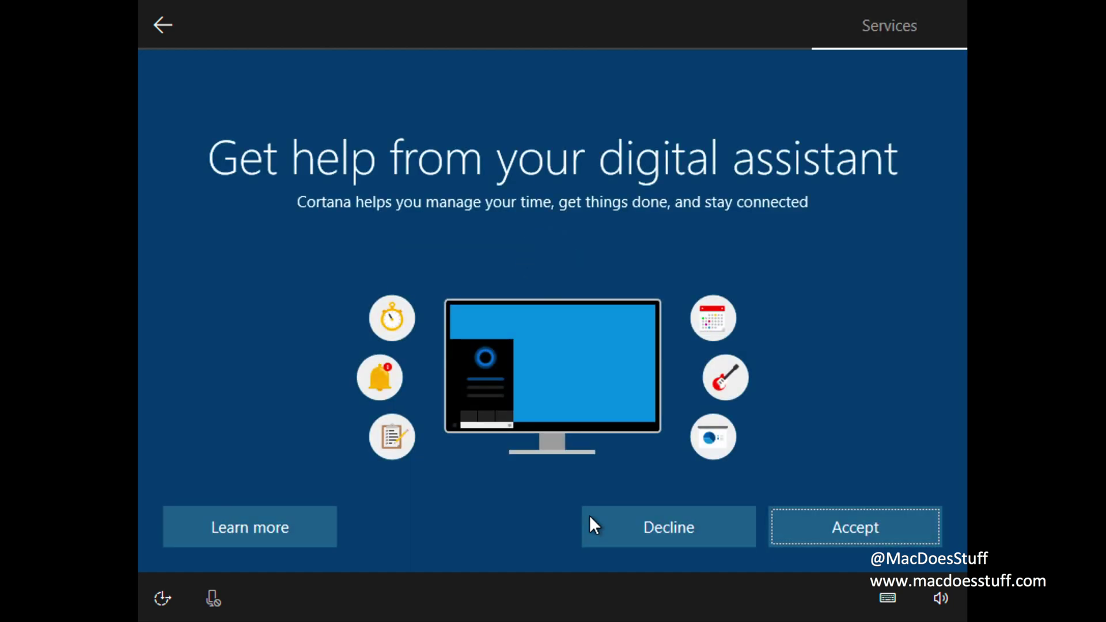
left_click(778, 525)
Step: Choose to use online speech recognition and accept it along with the privacy settings that follow
left_click(770, 412)
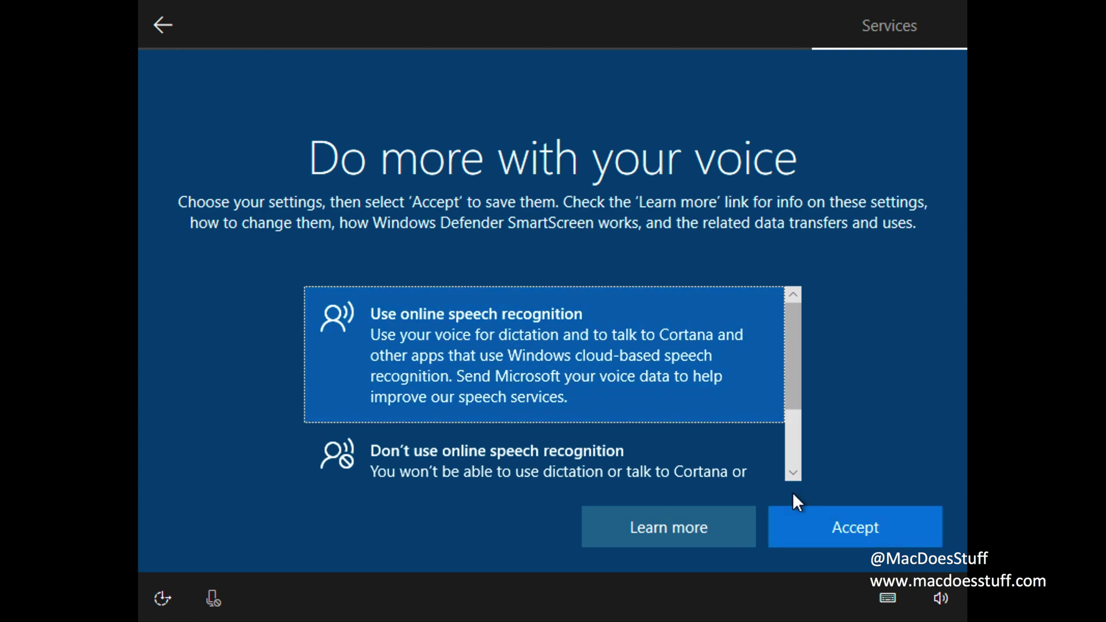
left_click(801, 522)
left_click(798, 521)
left_click(814, 518)
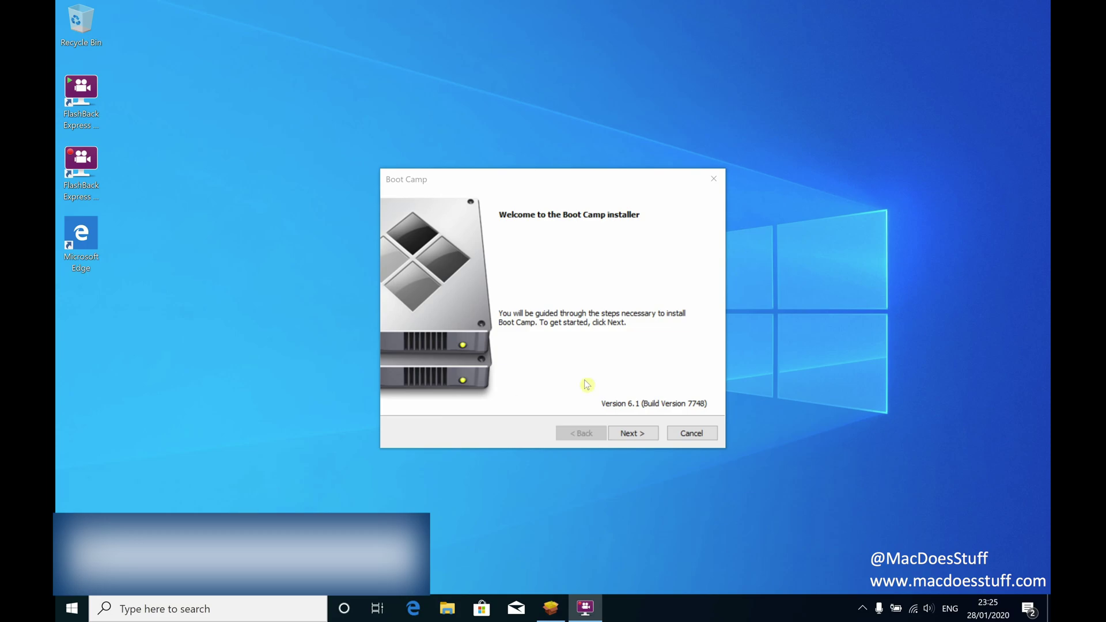
Step: Accept the Apple license agreement in the Boot Camp installer and start the installation
left_click(648, 437)
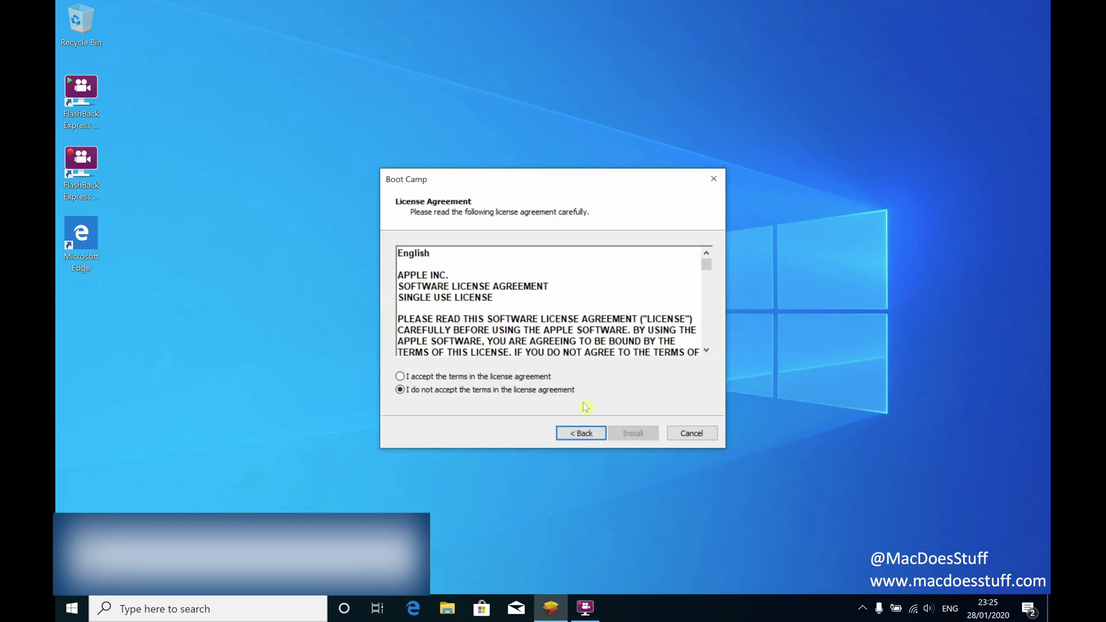
left_click(545, 381)
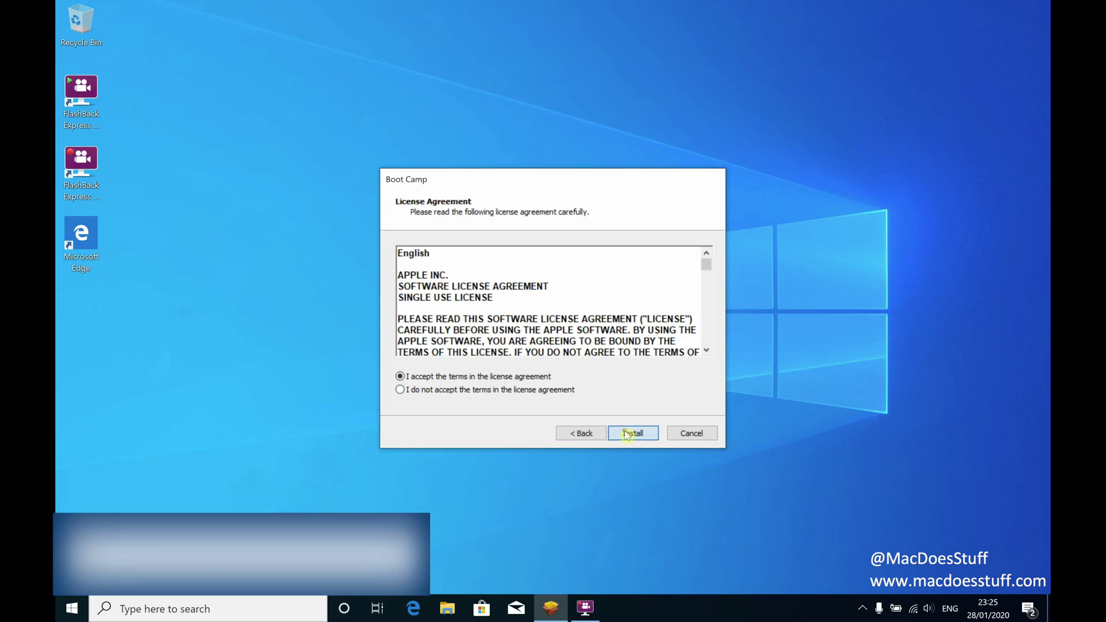
left_click(632, 434)
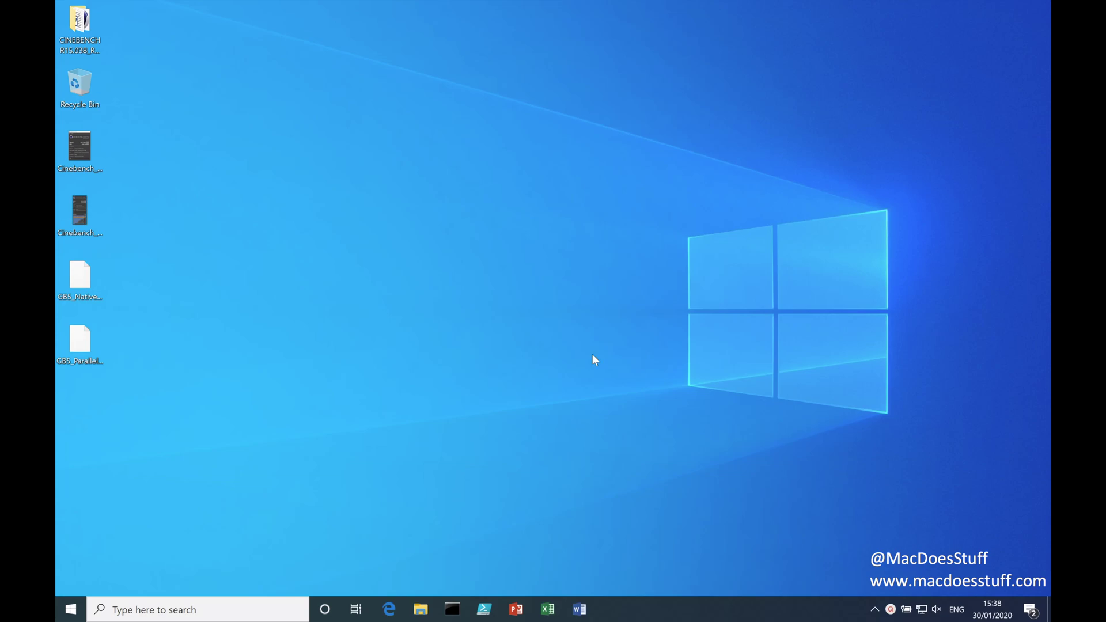
Step: Open the Boot Camp Control Panel, select macOS on the Mac disk as startup system, and switch back to Windows on BOOTCAMP
left_click(875, 610)
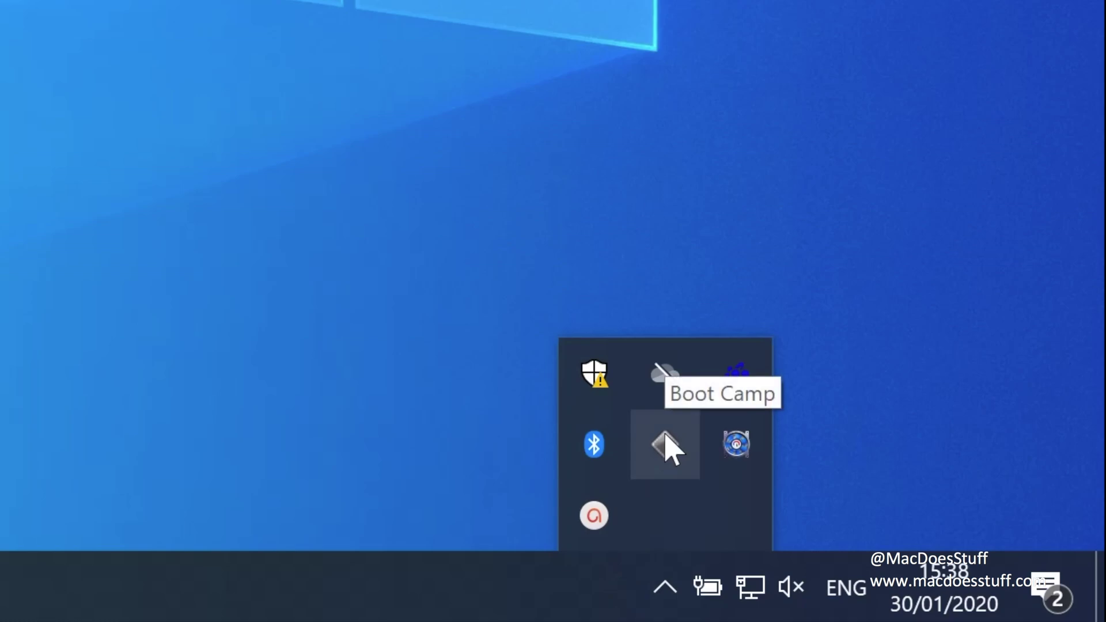
left_click(666, 437)
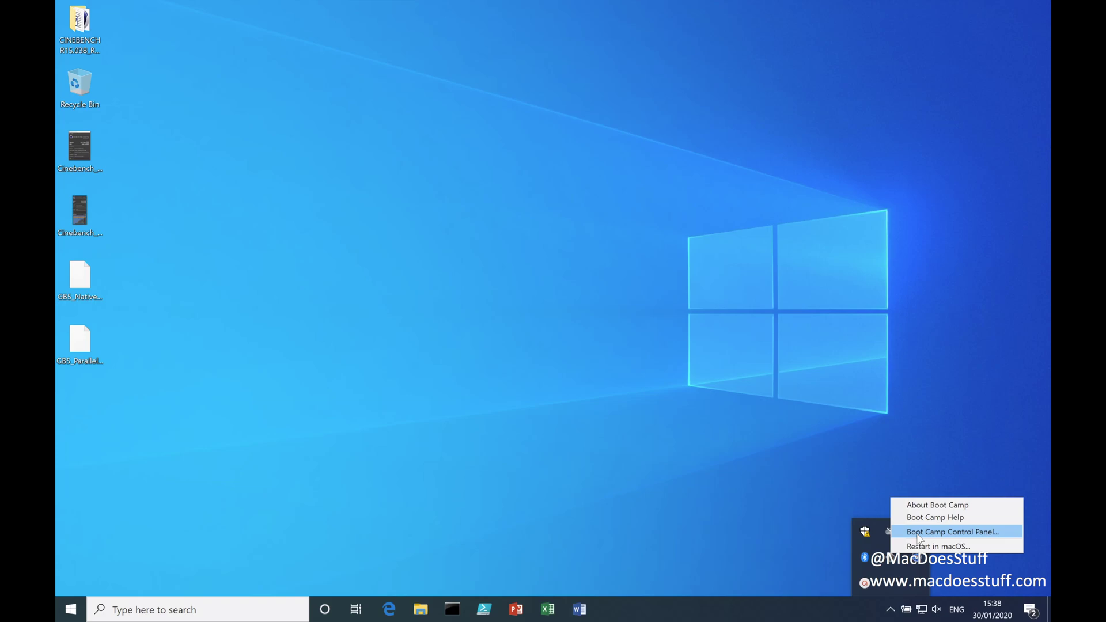
left_click(918, 532)
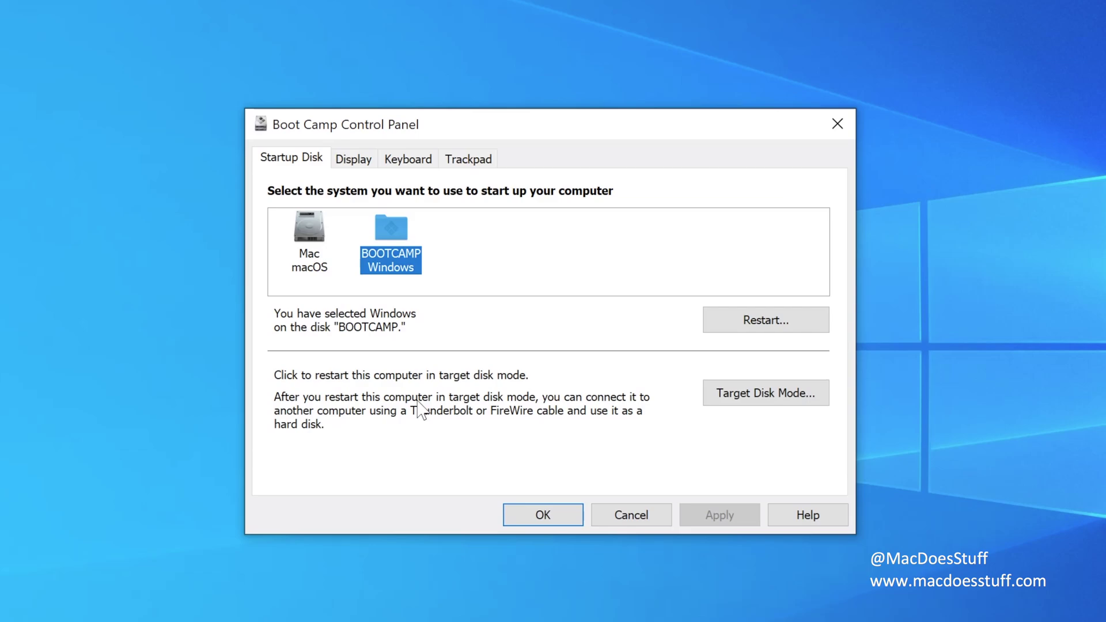
left_click(318, 258)
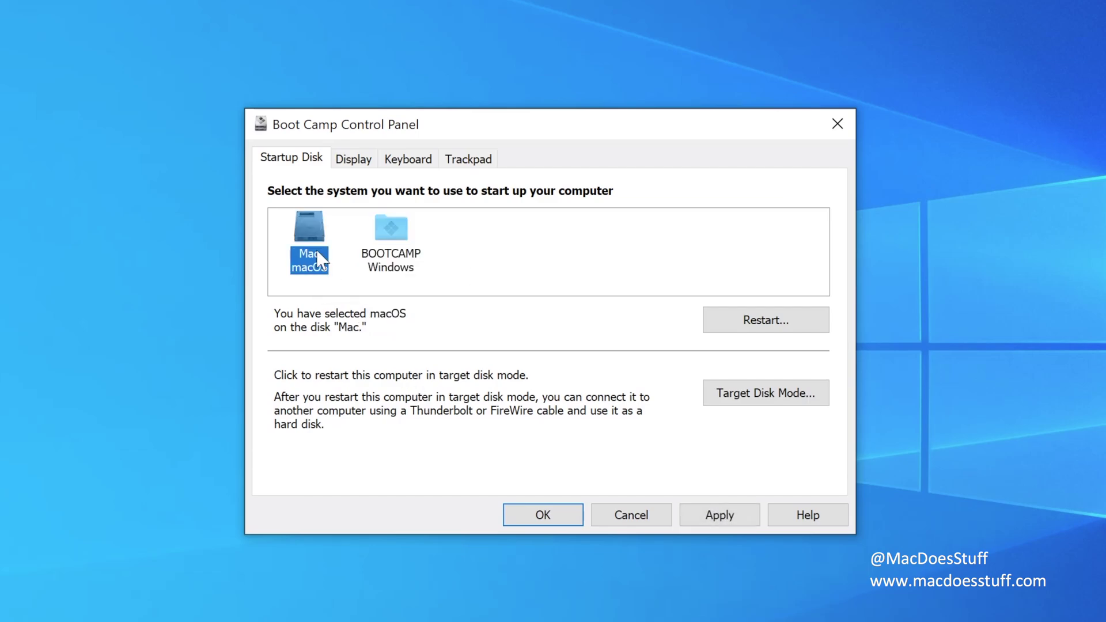
left_click(384, 271)
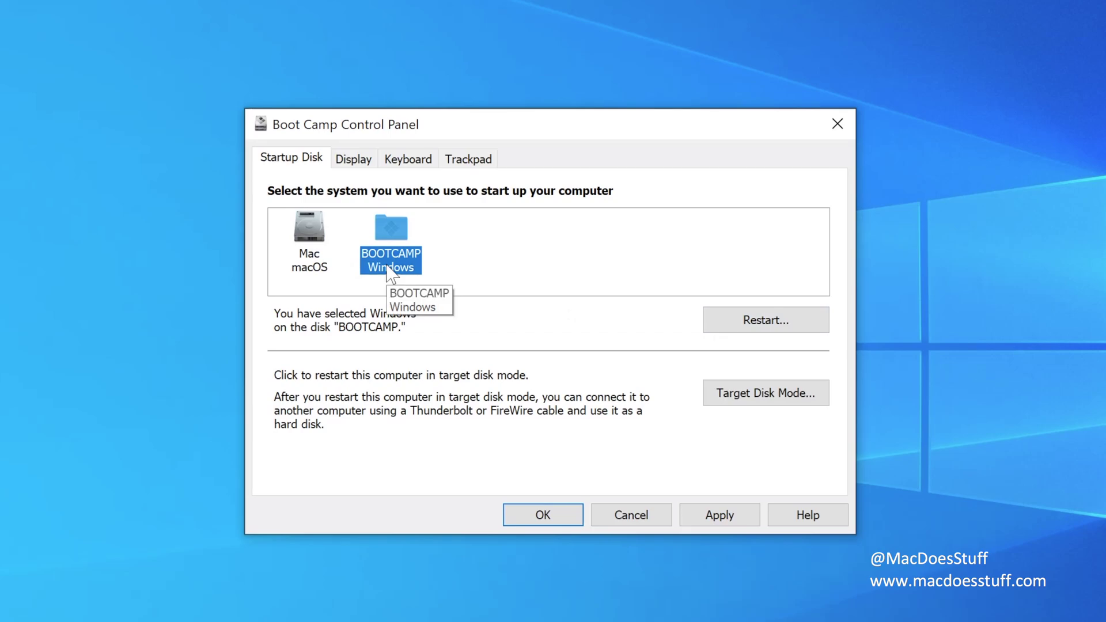
Step: Review the Boot Camp trackpad, keyboard and display settings, and return to the startup disk settings
left_click(479, 161)
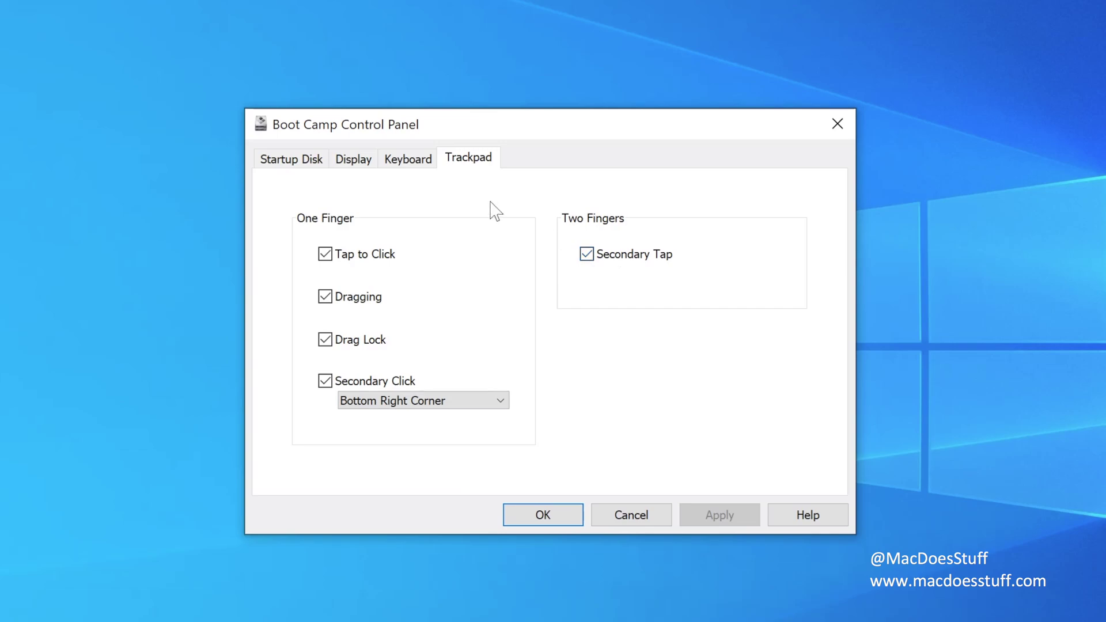
left_click(428, 169)
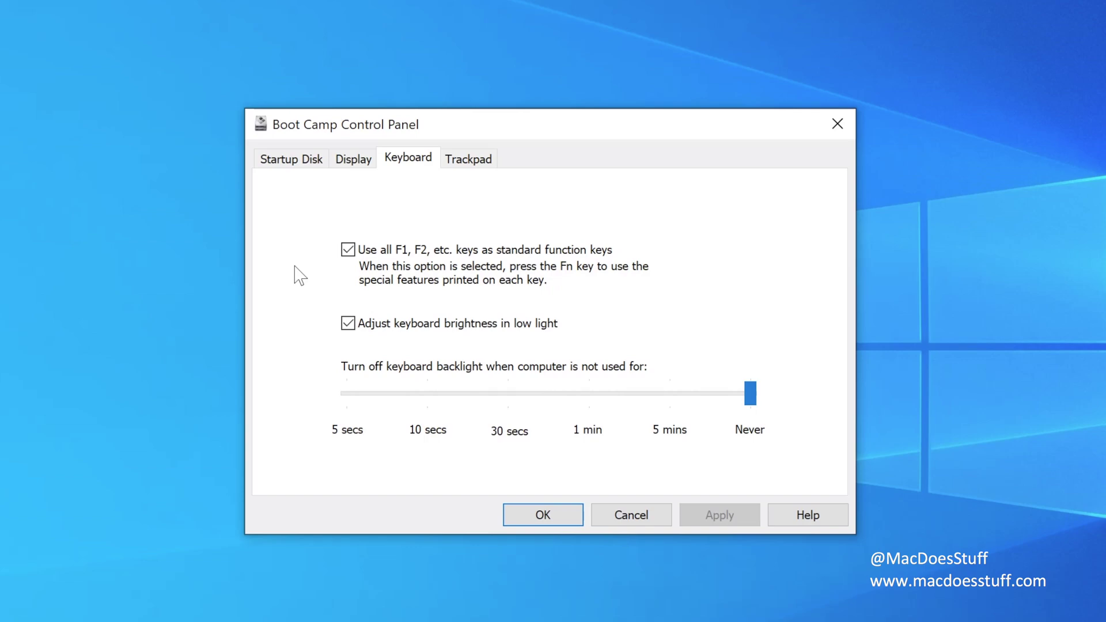
left_click(354, 159)
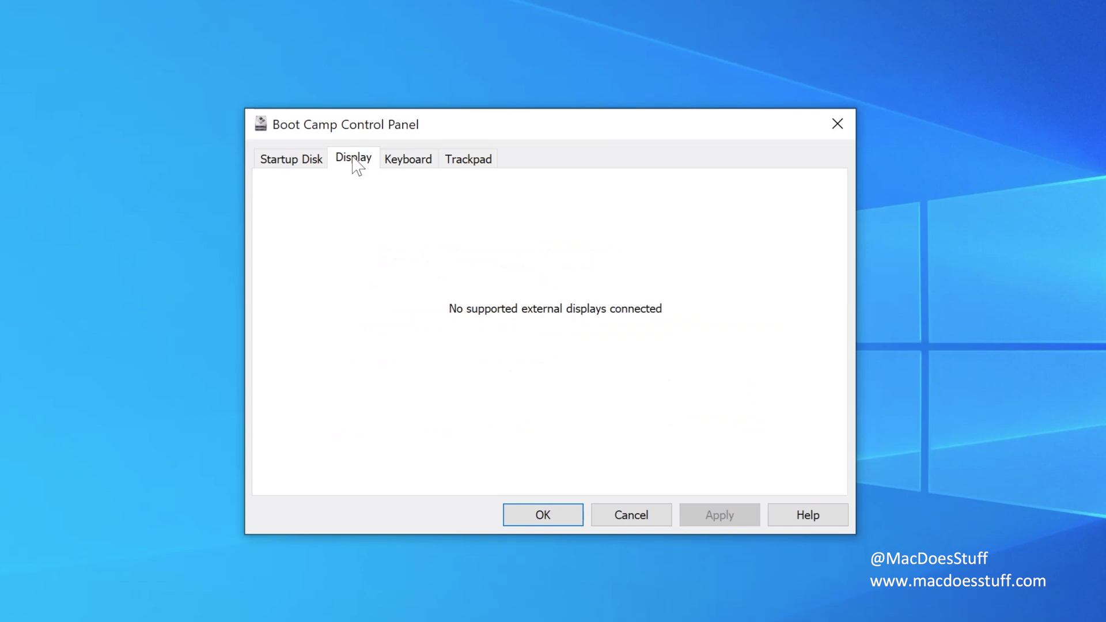
left_click(292, 161)
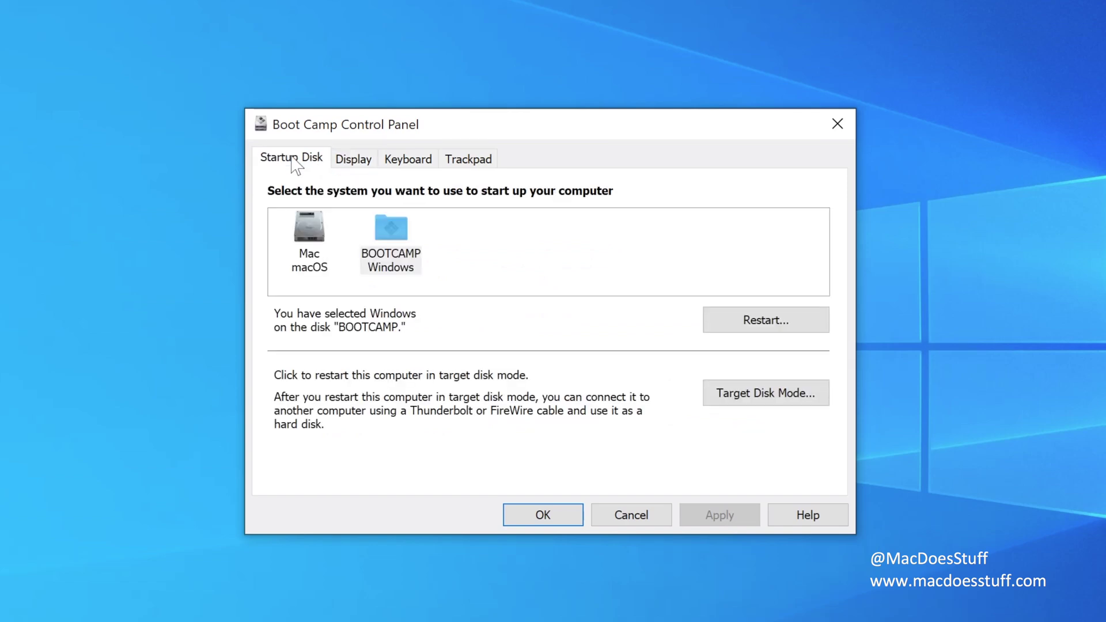
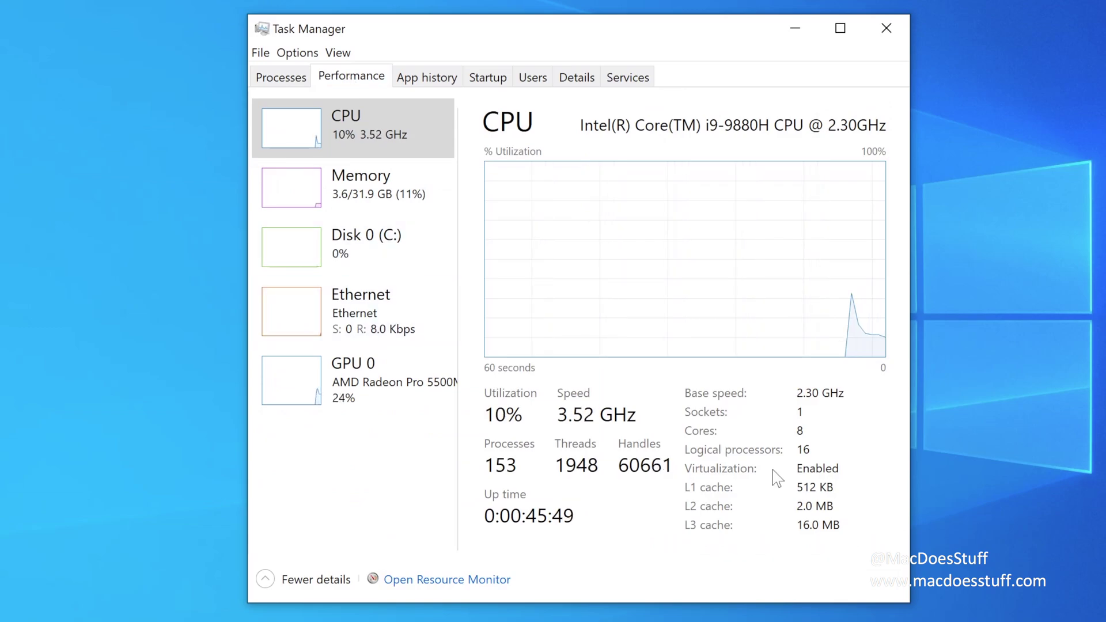
Step: Examine the memory and GPU performance details in Task Manager and close it
left_click(402, 196)
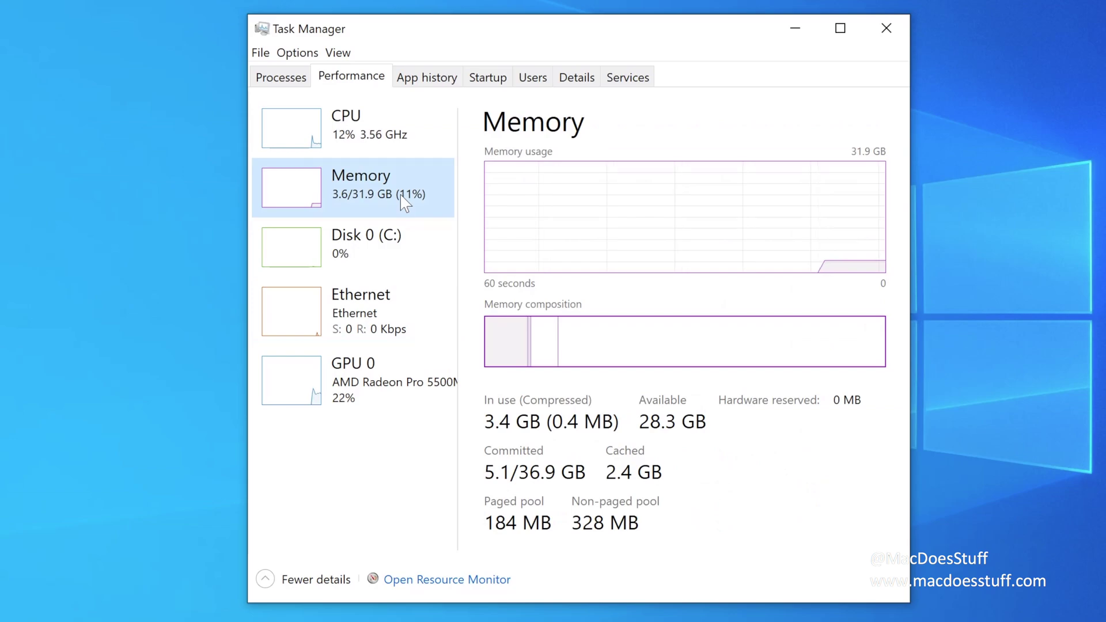
left_click(407, 361)
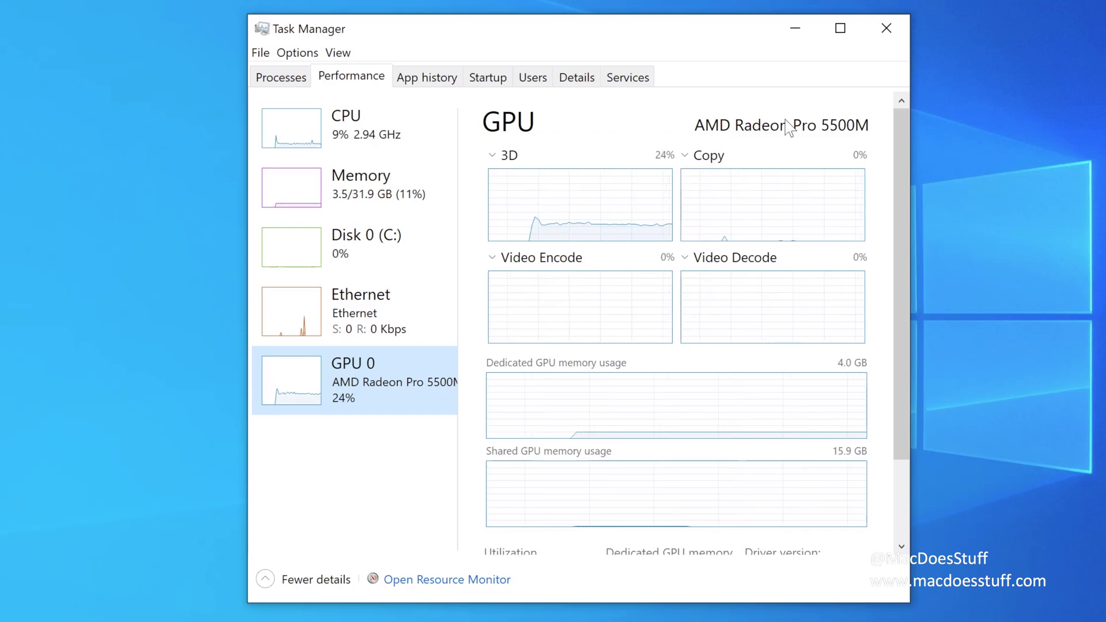
left_click(887, 28)
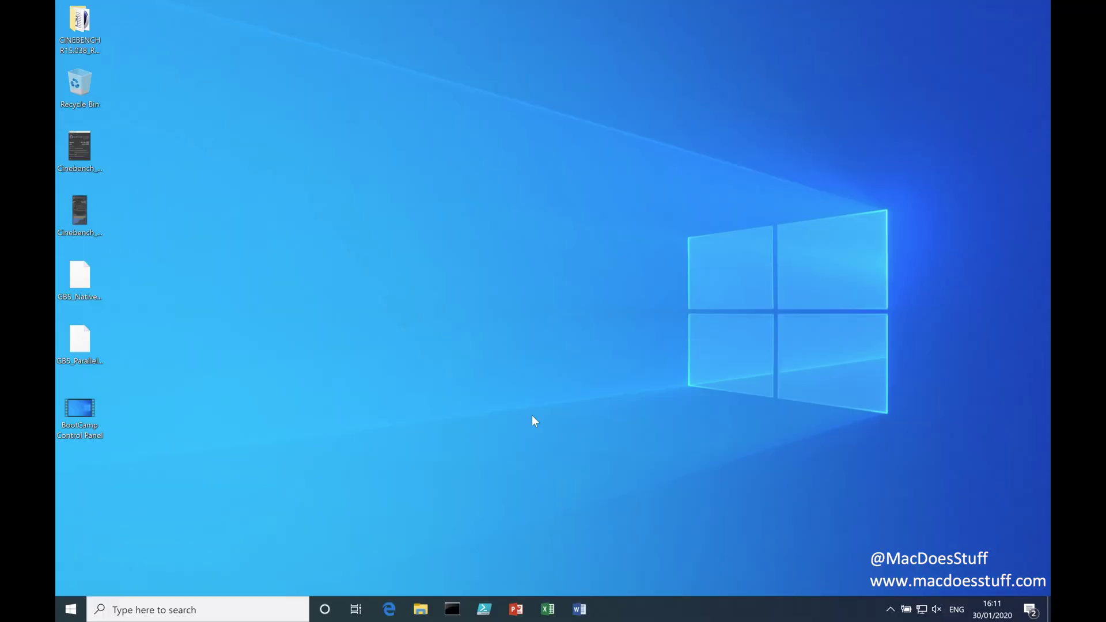
Step: Launch Word, Excel and PowerPoint to check how quickly they start, and close all three
left_click(579, 611)
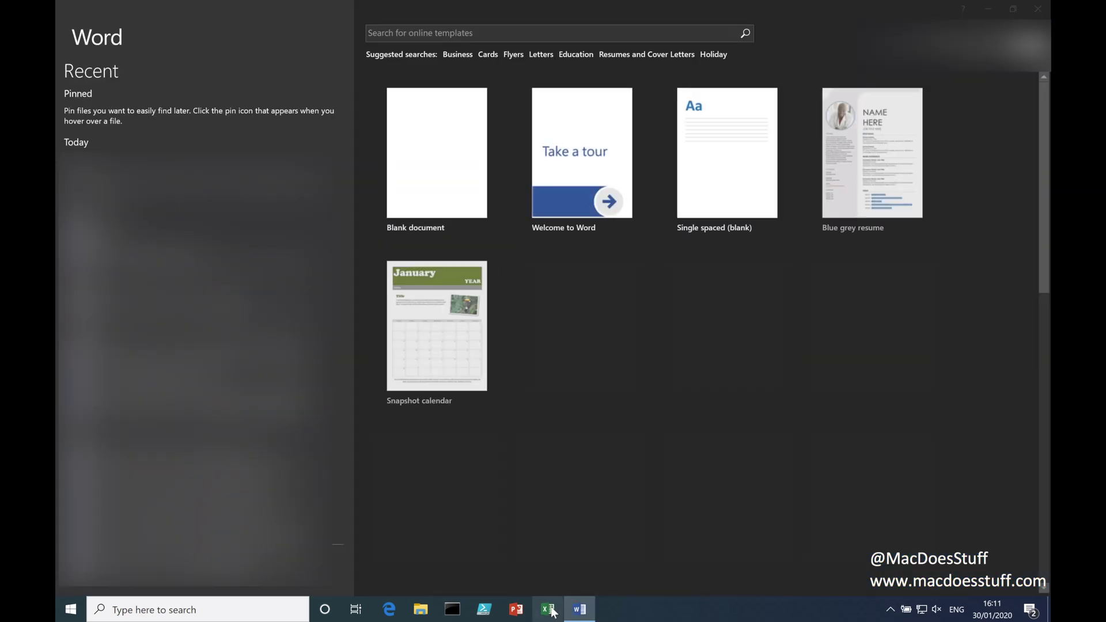
left_click(548, 610)
left_click(517, 609)
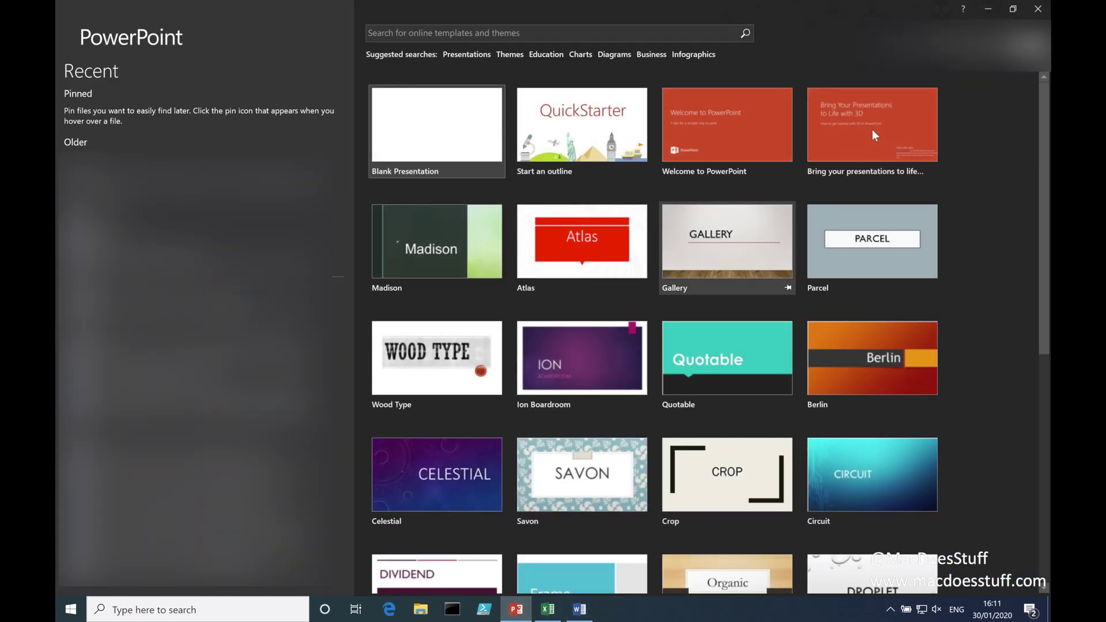
left_click(1038, 11)
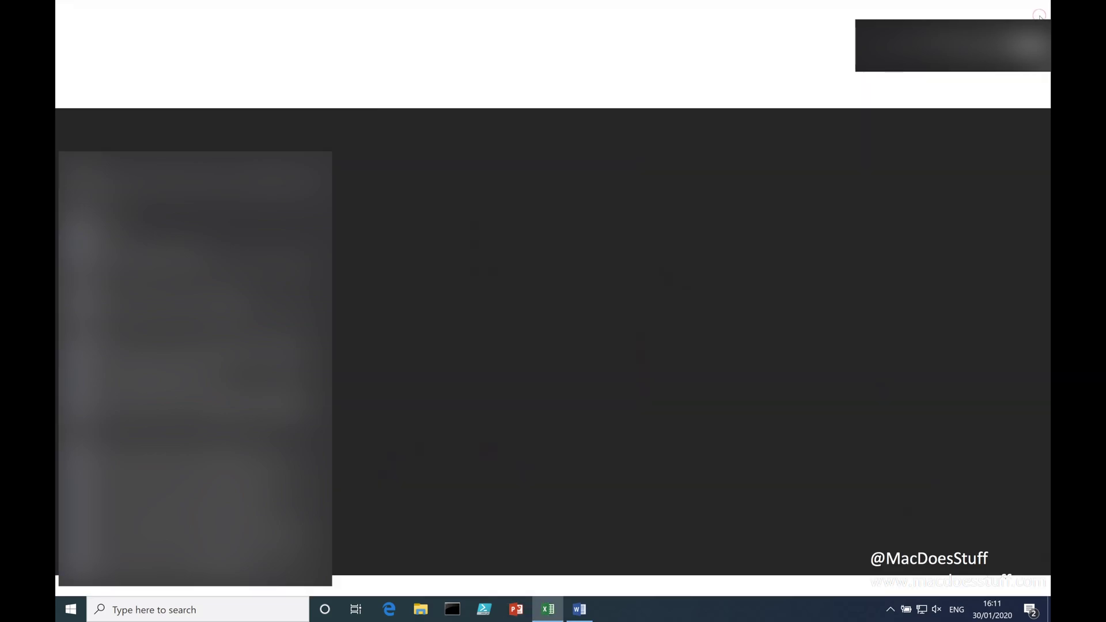
left_click(1039, 11)
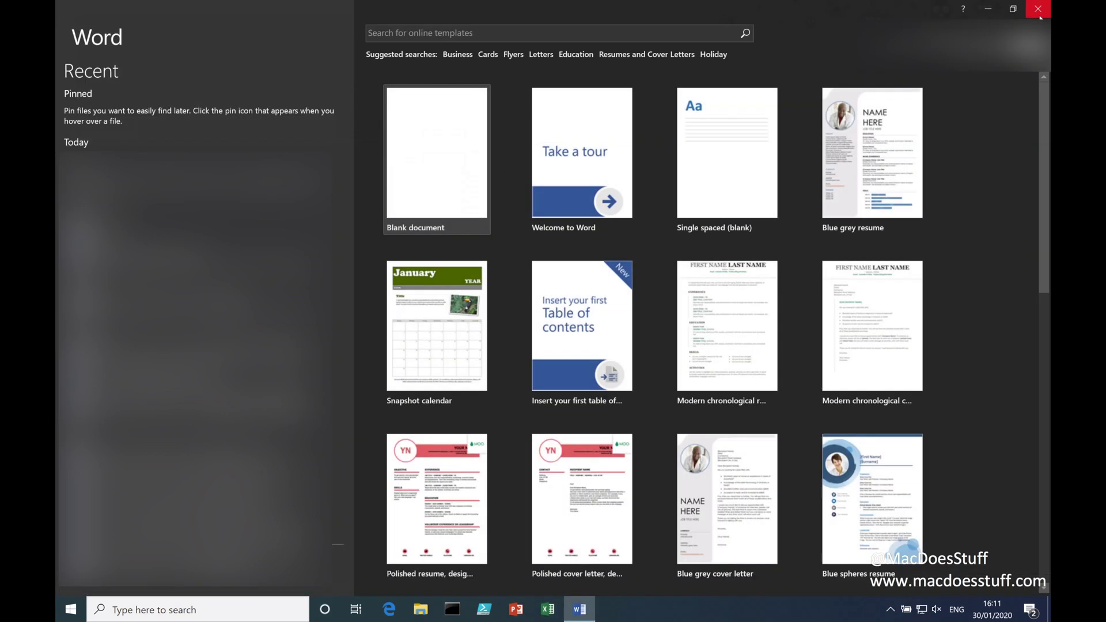
left_click(1039, 12)
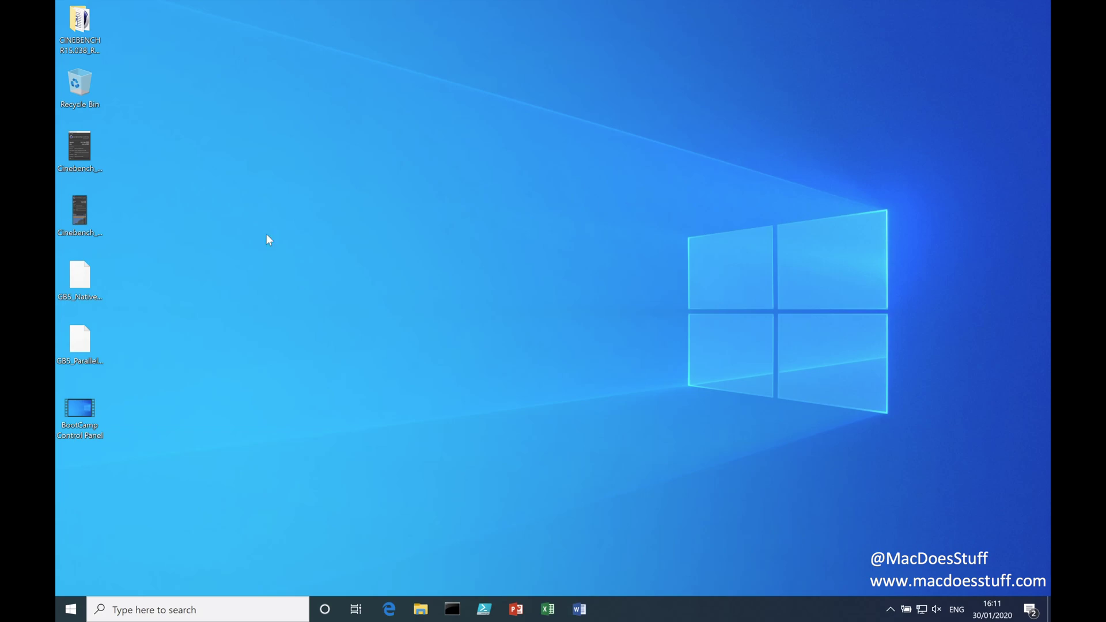
Step: Compare the Cinebench_Native and Cinebench_Parallels result images side by side, and close both
double_click(78, 157)
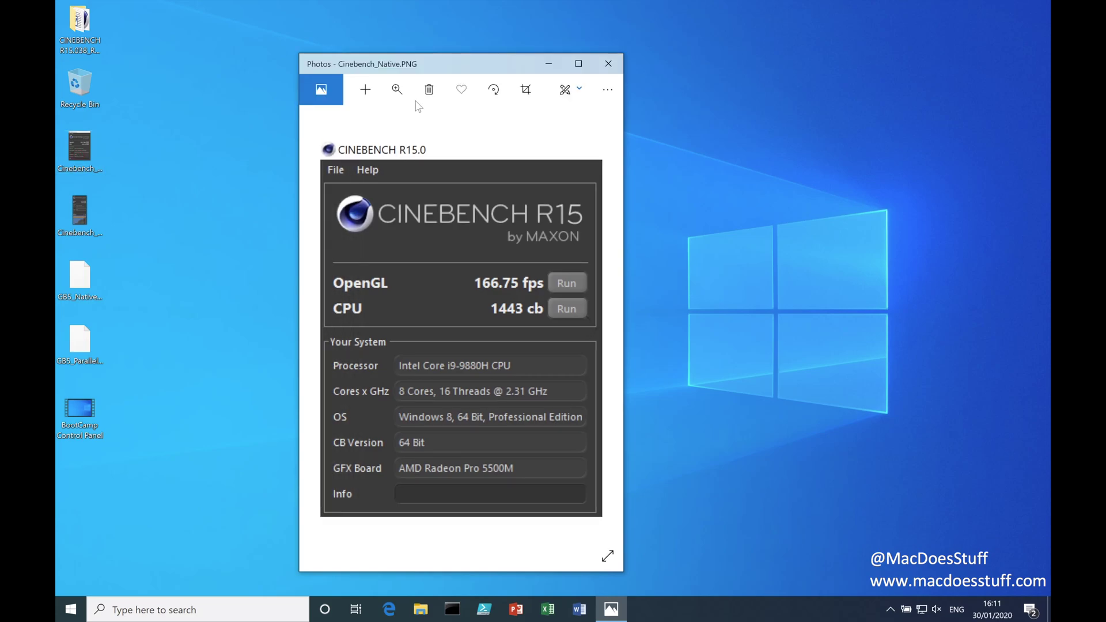
left_click_drag(415, 65, 231, 20)
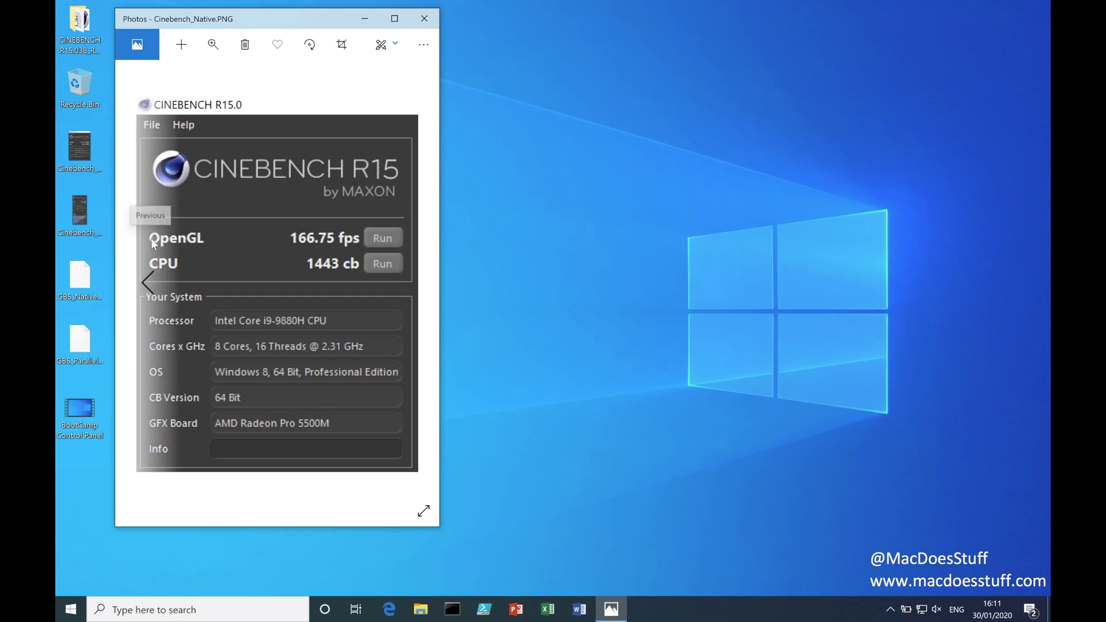
left_click(76, 219)
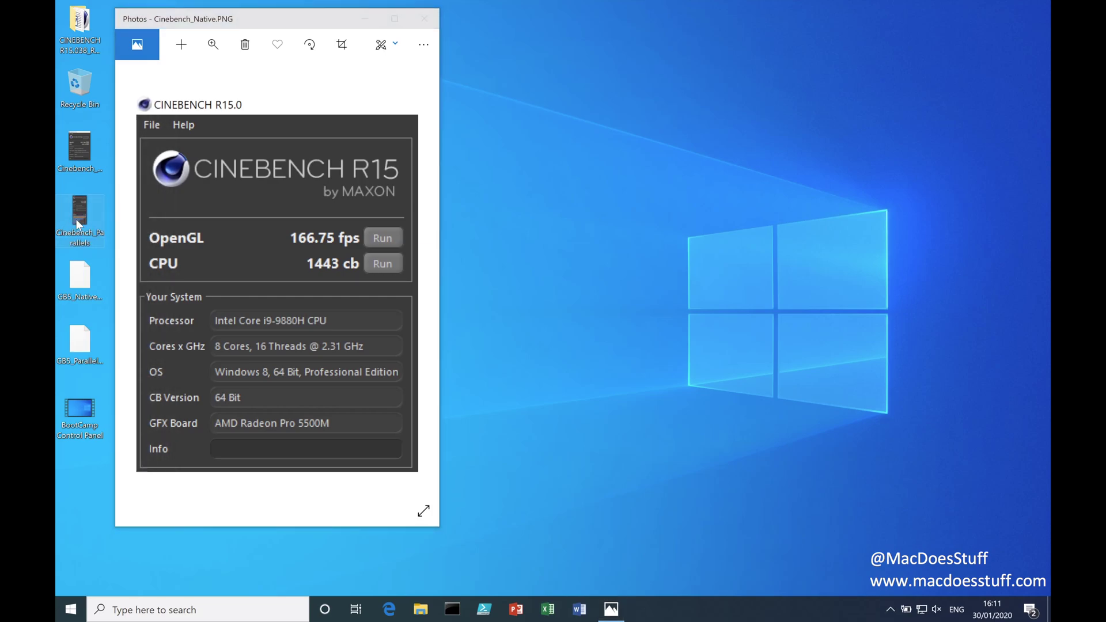
double_click(76, 221)
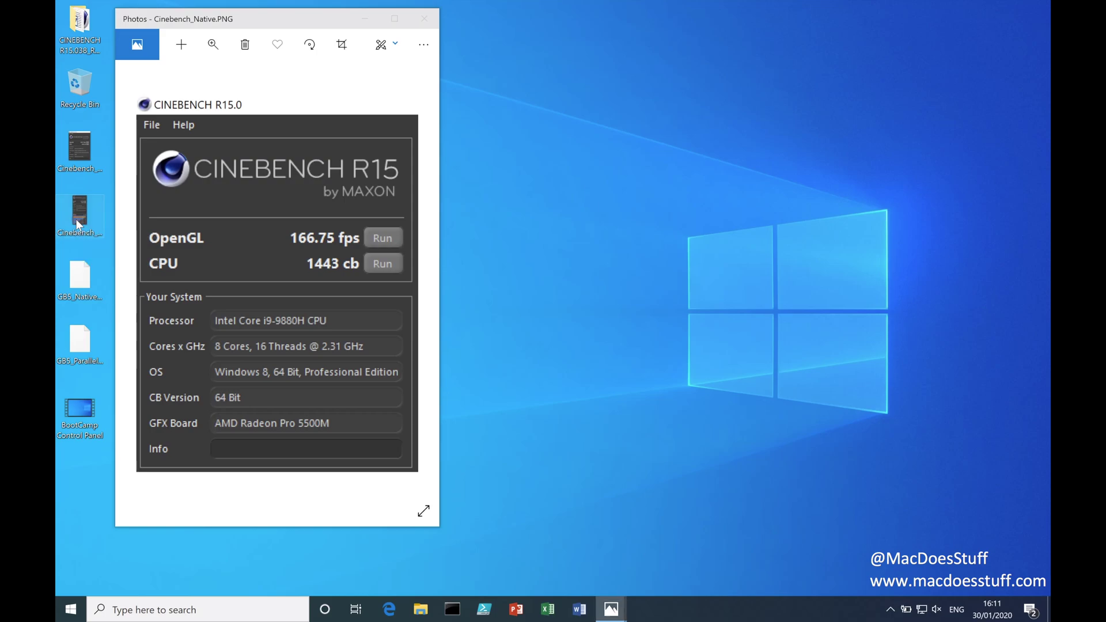
left_click_drag(439, 68, 582, 101)
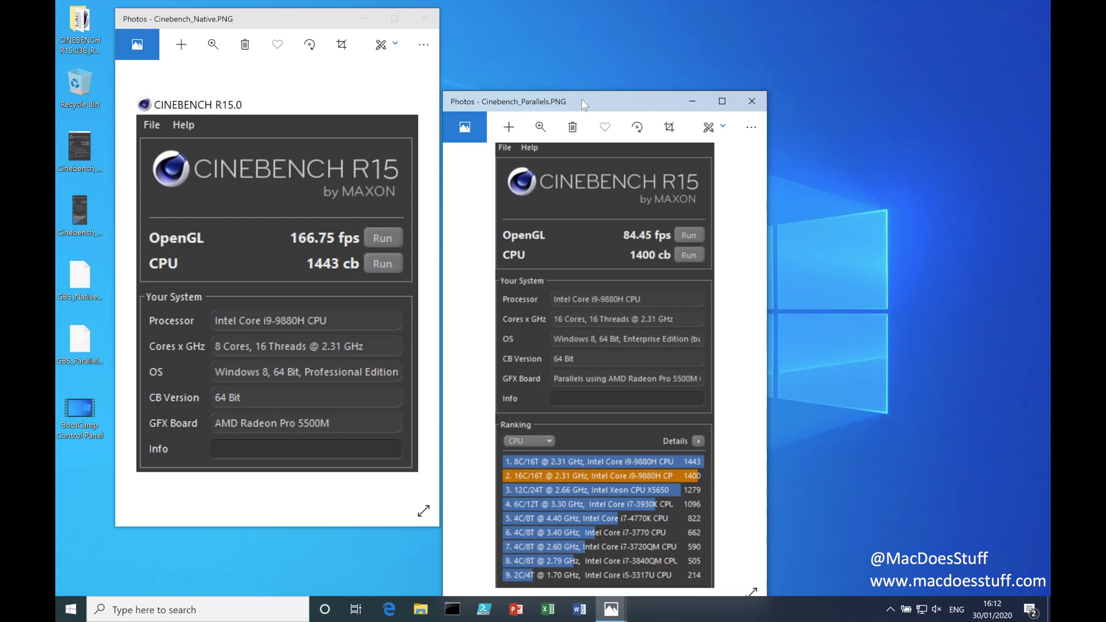
left_click(752, 101)
left_click(425, 19)
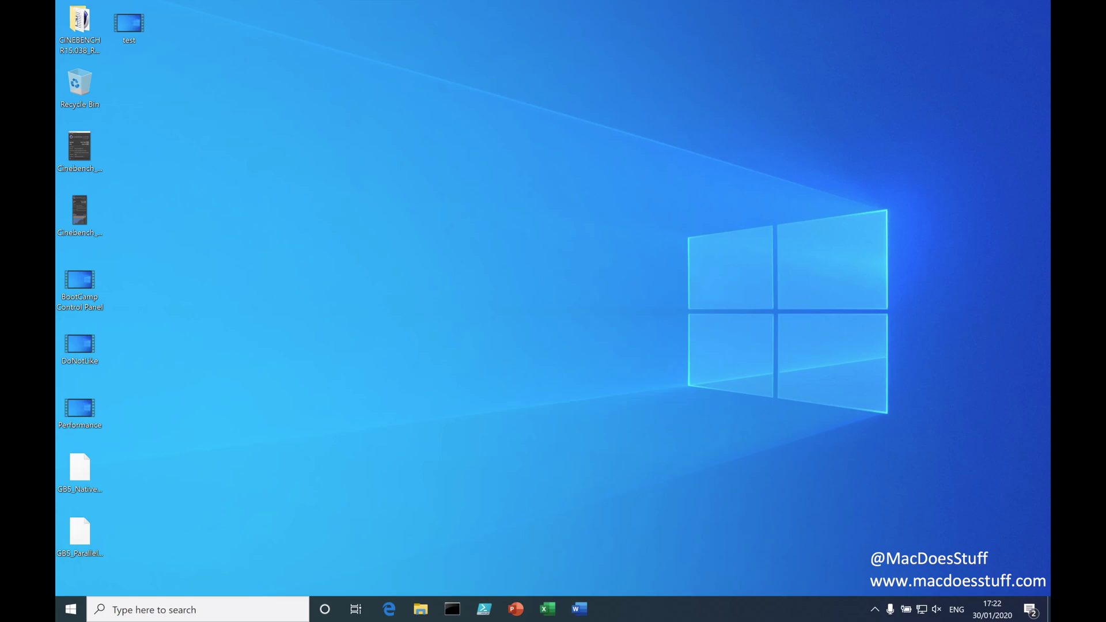
Step: Open Task Manager to examine the CPU load and clock speed, and close it
right_click(659, 613)
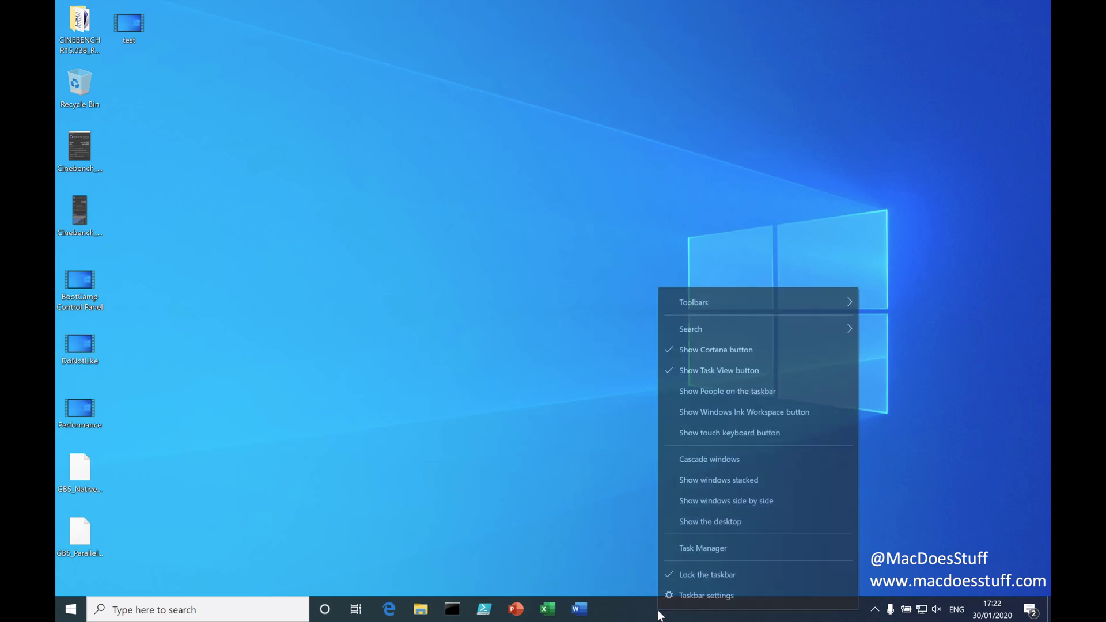
left_click(694, 547)
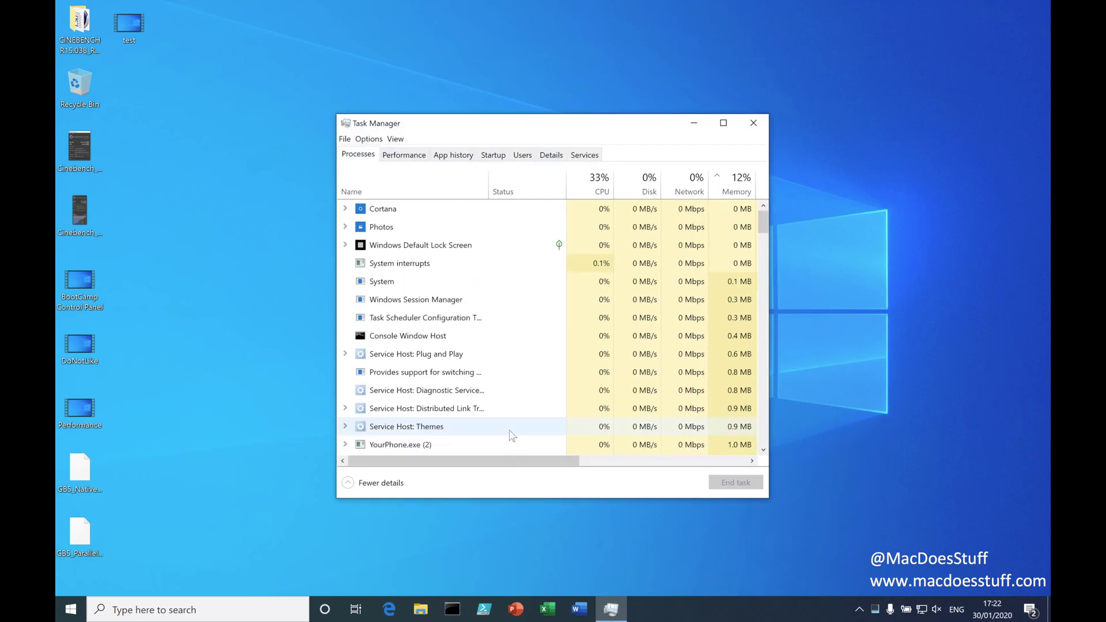
left_click(401, 156)
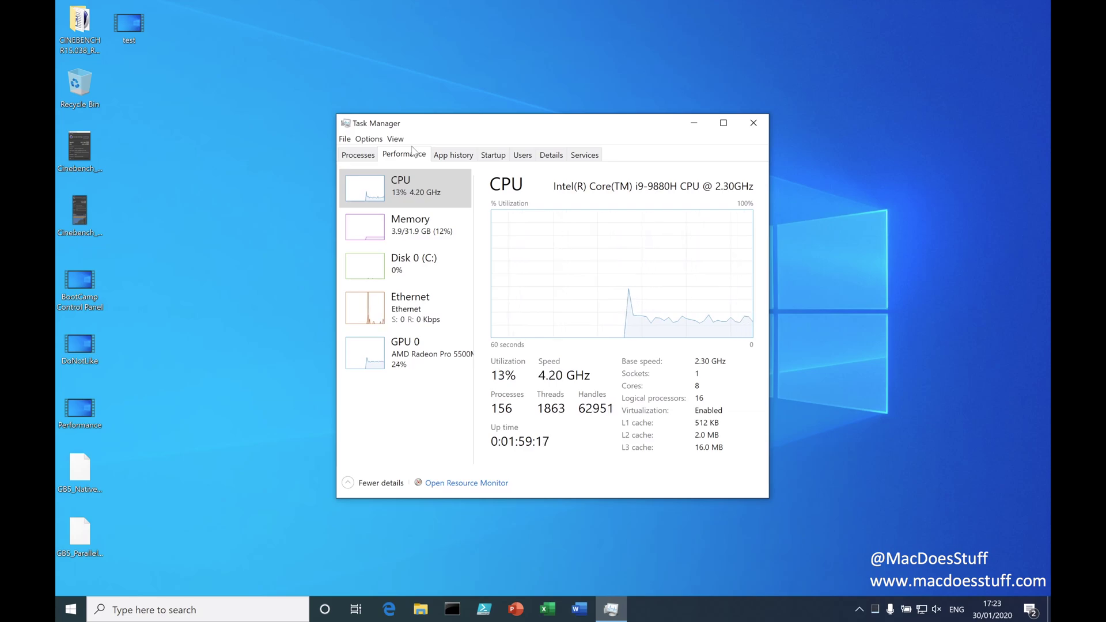
left_click(753, 123)
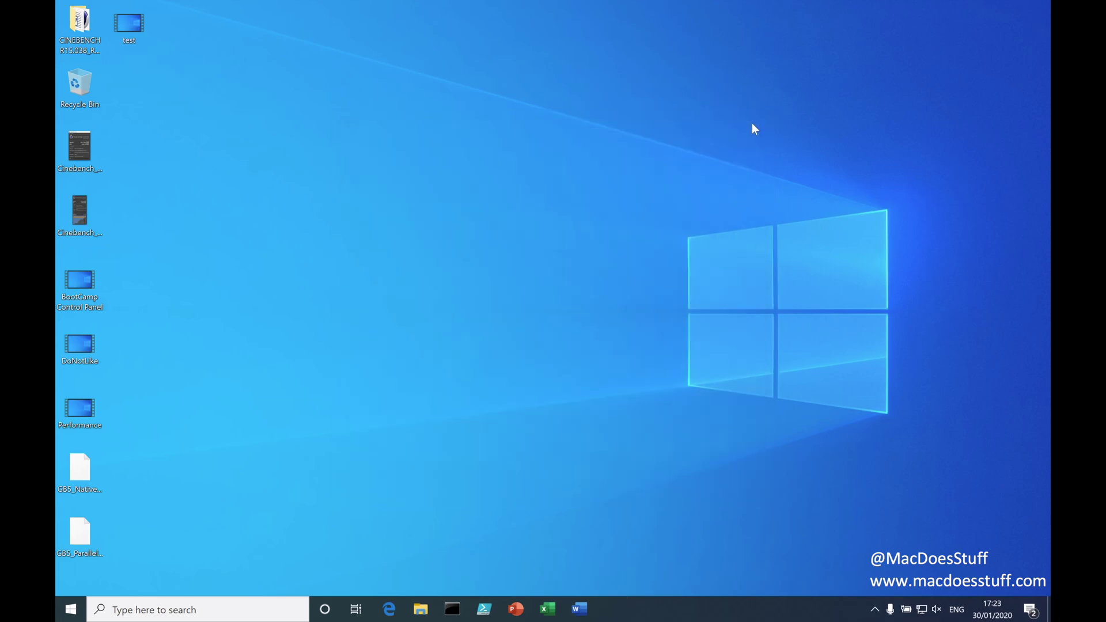
Step: Launch the Intel power and temperature monitor and start MacsFanControl alongside it
key("super")
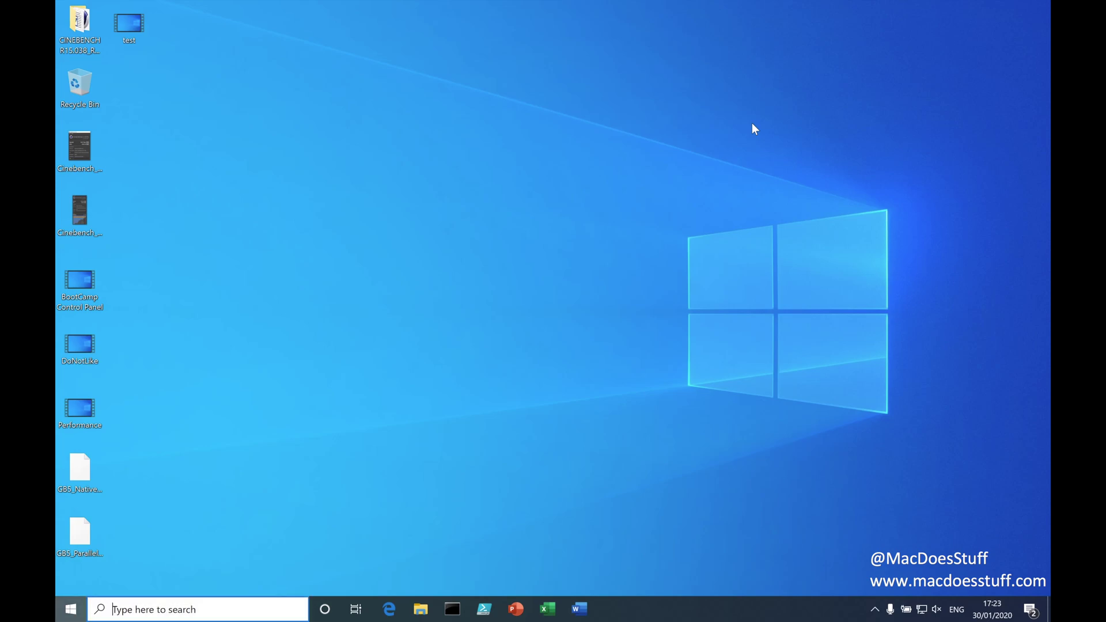
type("intel")
key("Return")
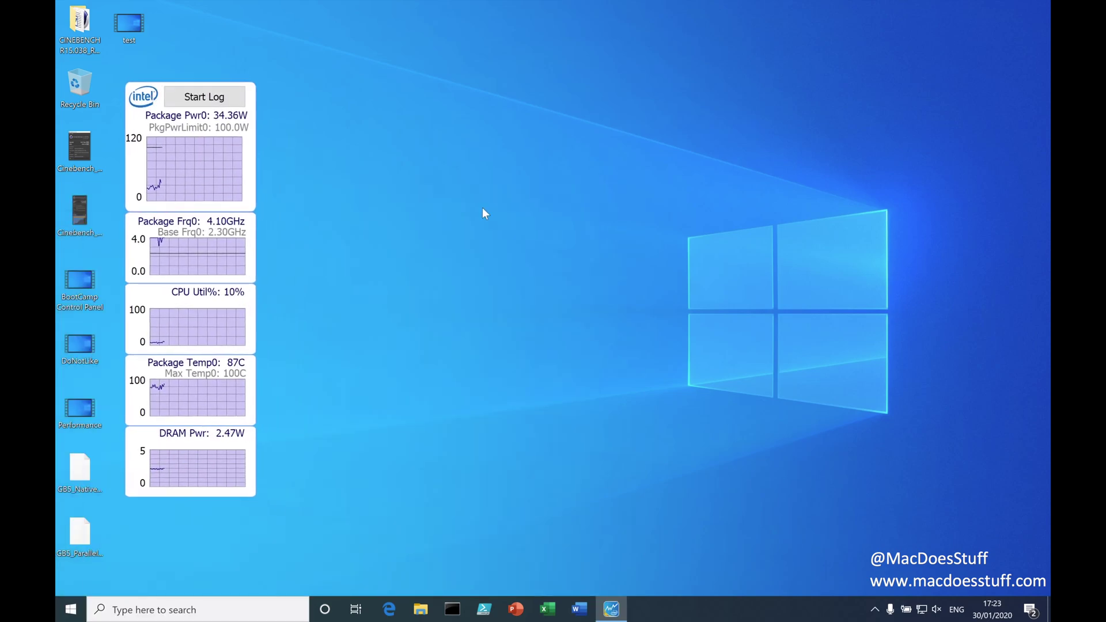
key("super")
type("macs")
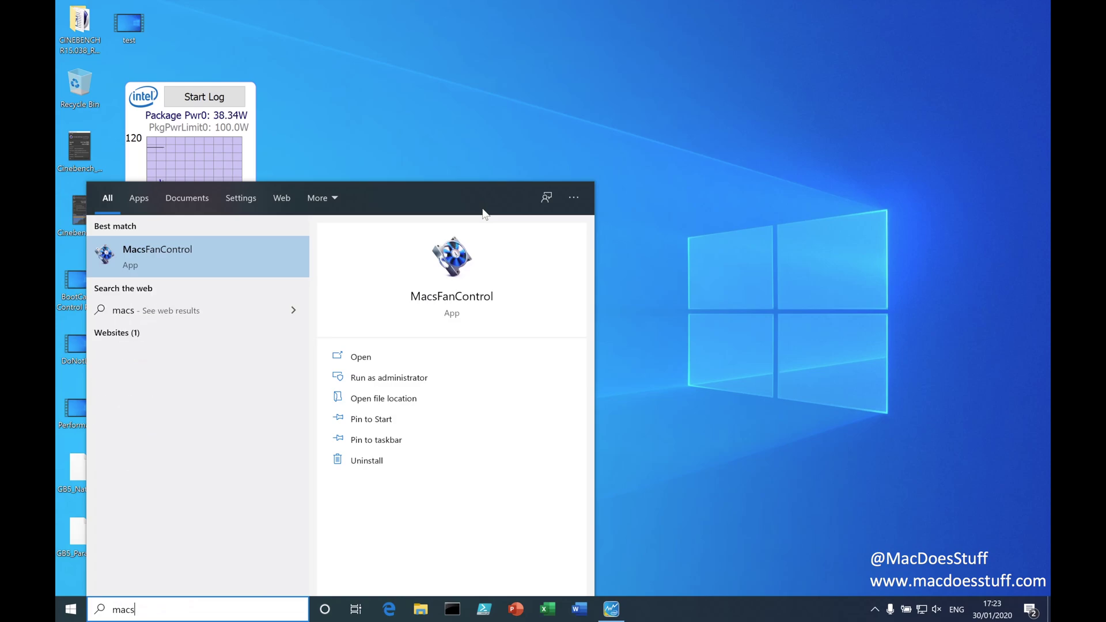
key("Return")
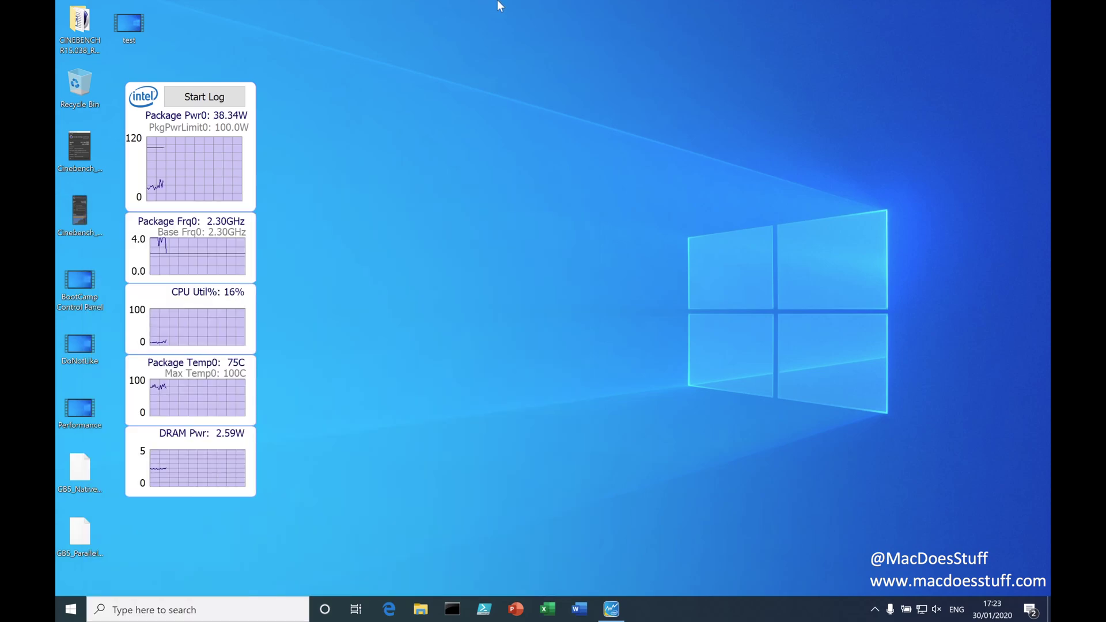
Step: Place the Macs Fan Control window beside the Intel monitor, and open HeavyLoad directly below it
left_click_drag(483, 74, 471, 90)
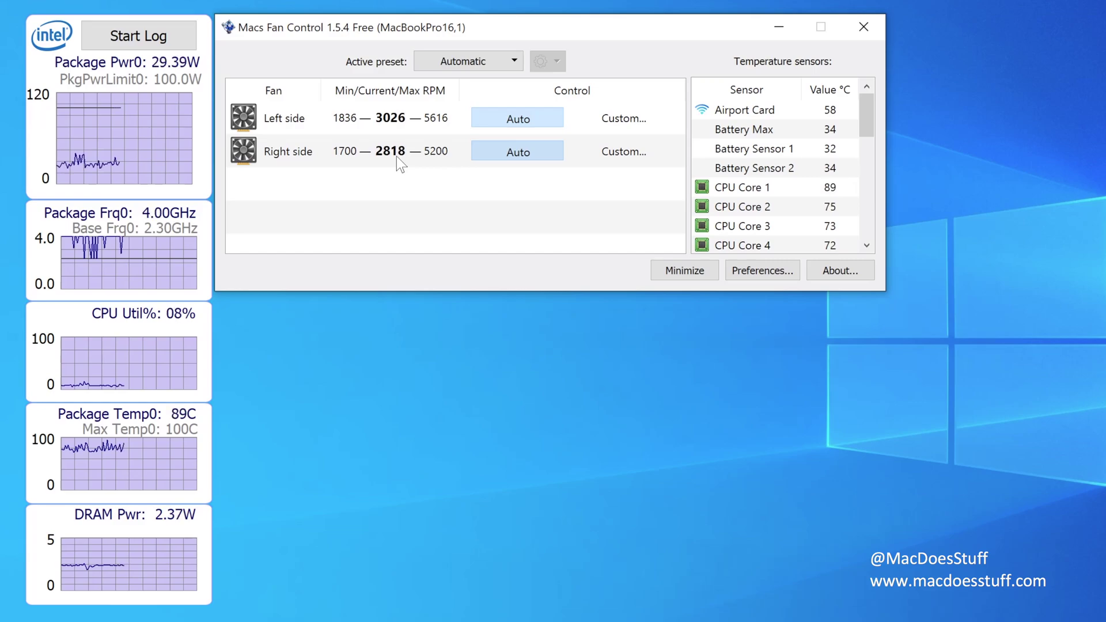
key("super")
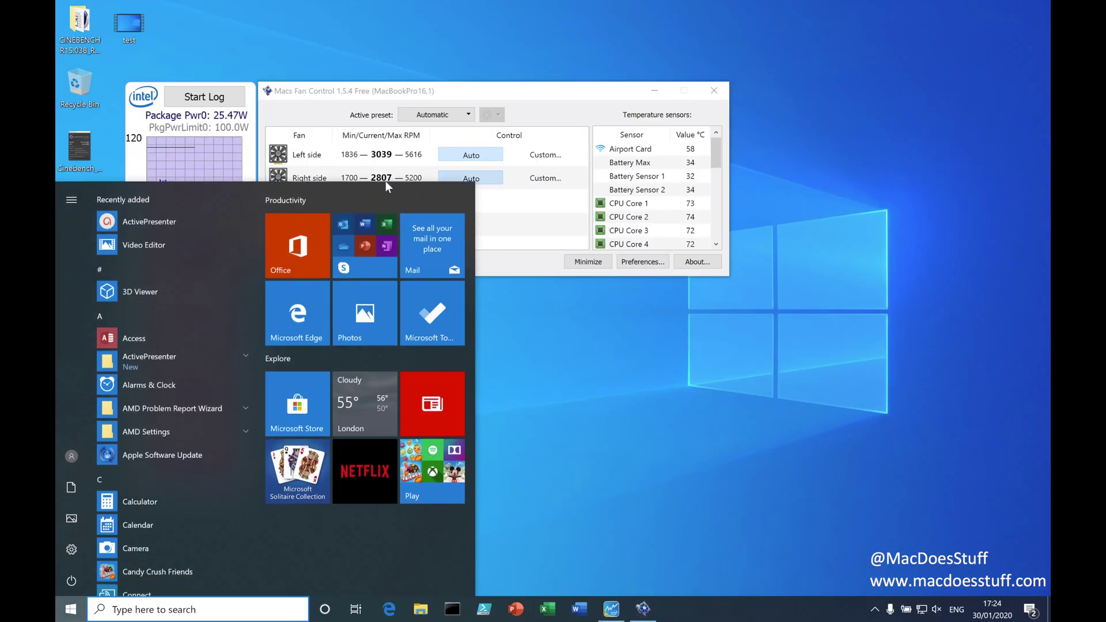
type("he")
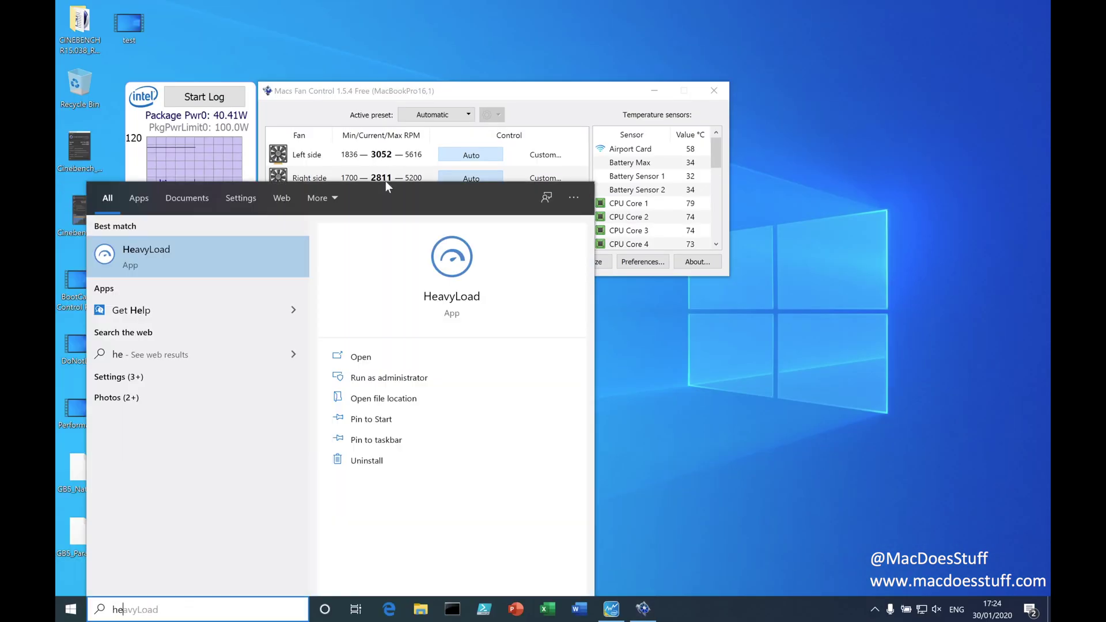
key("Return")
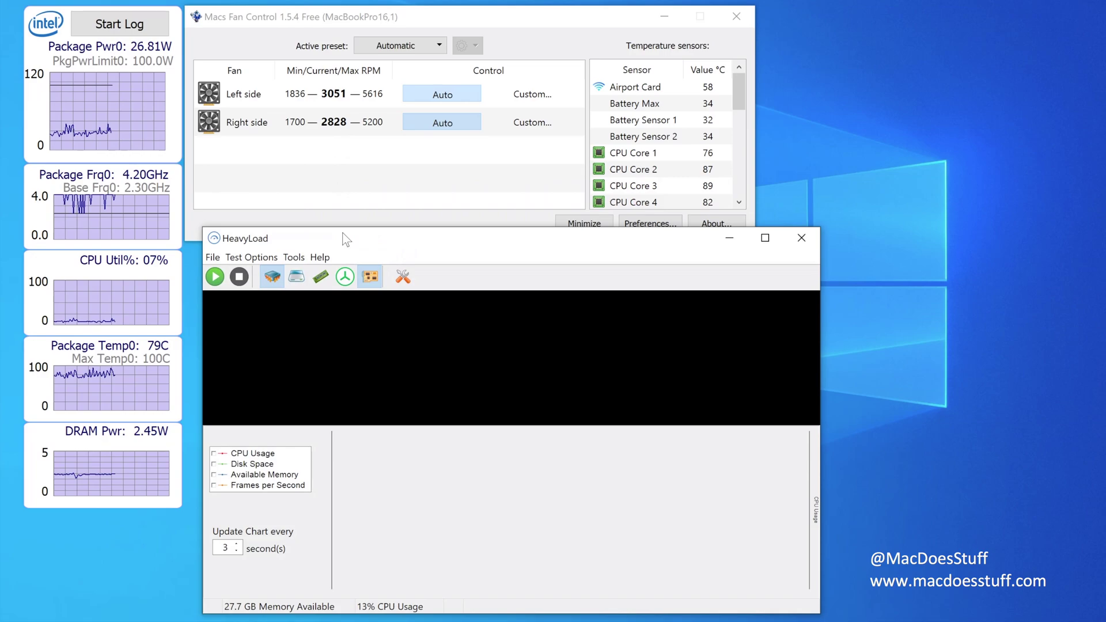
left_click_drag(342, 233, 324, 233)
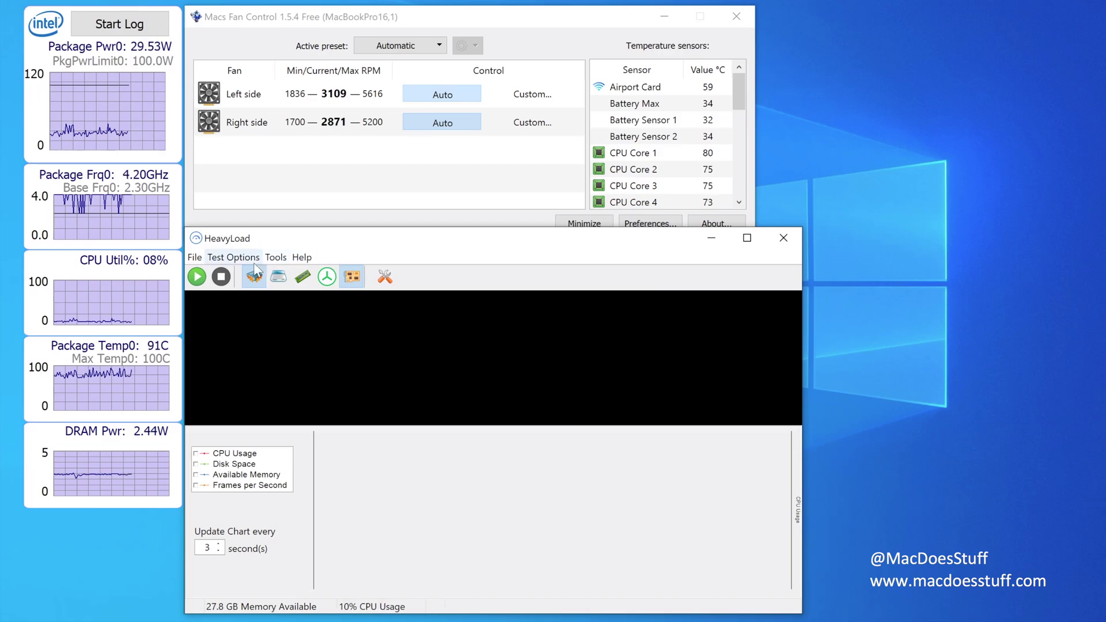
Step: Start the selected HeavyLoad stress tests and bring Macs Fan Control to the front to check fan speeds and core temperatures under load
left_click(197, 278)
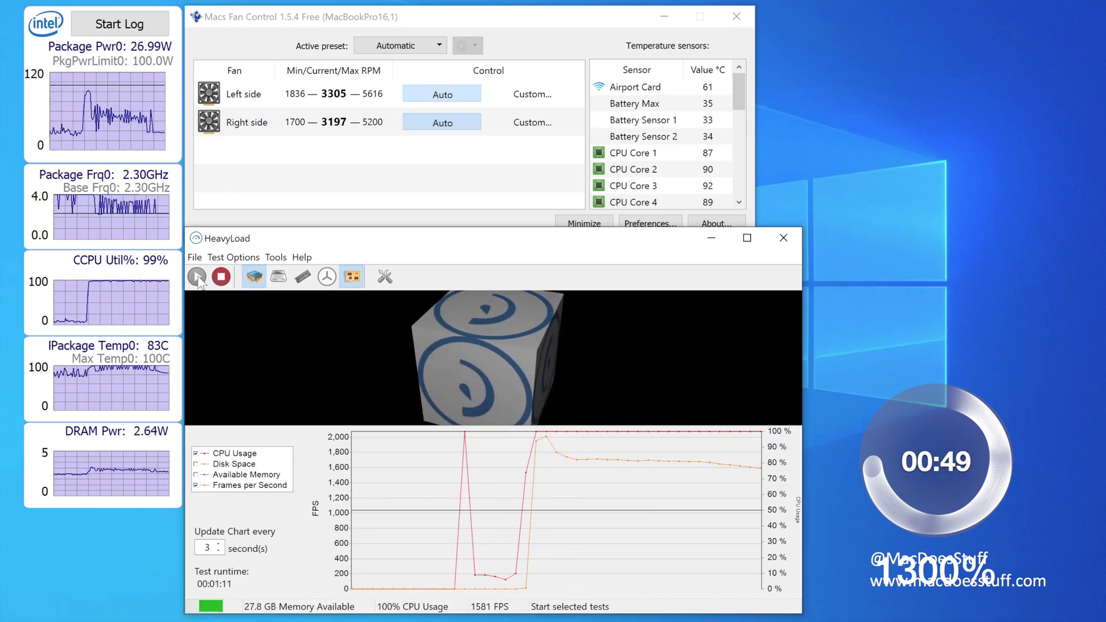
left_click(296, 181)
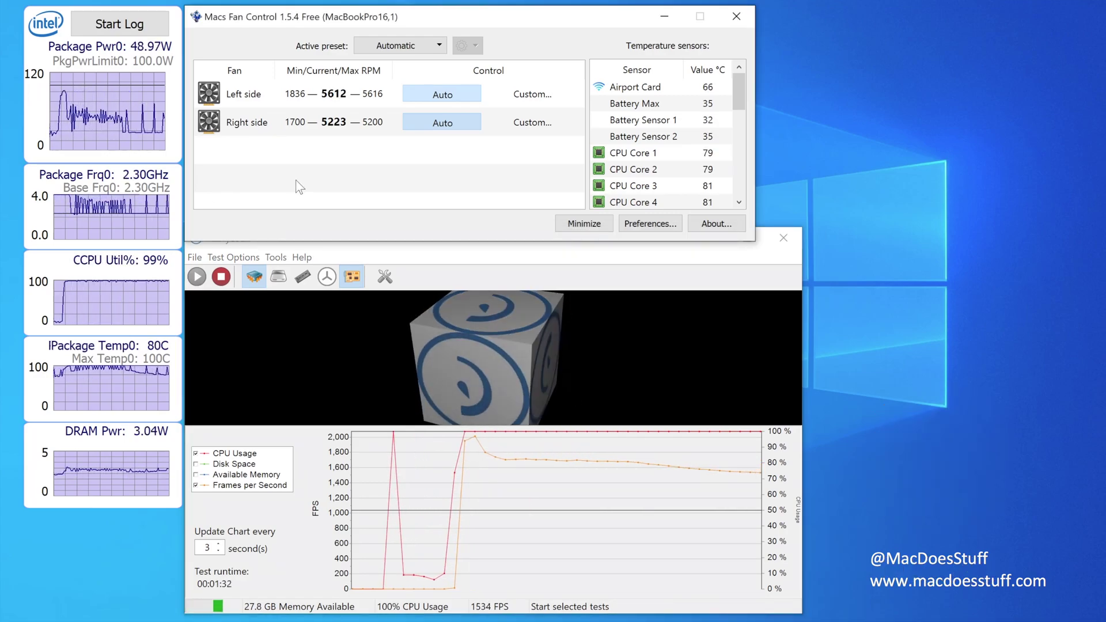